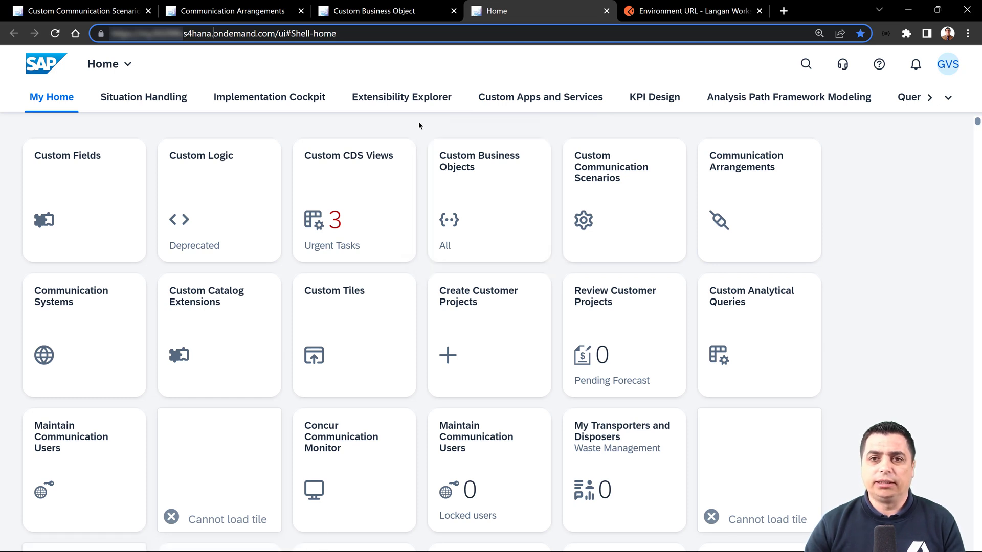
# Step: Review the general information, nodes and fields of the Environment URL business object, and view the YY1_CBO_UPDATE communication arrangement
pyautogui.click(394, 19)
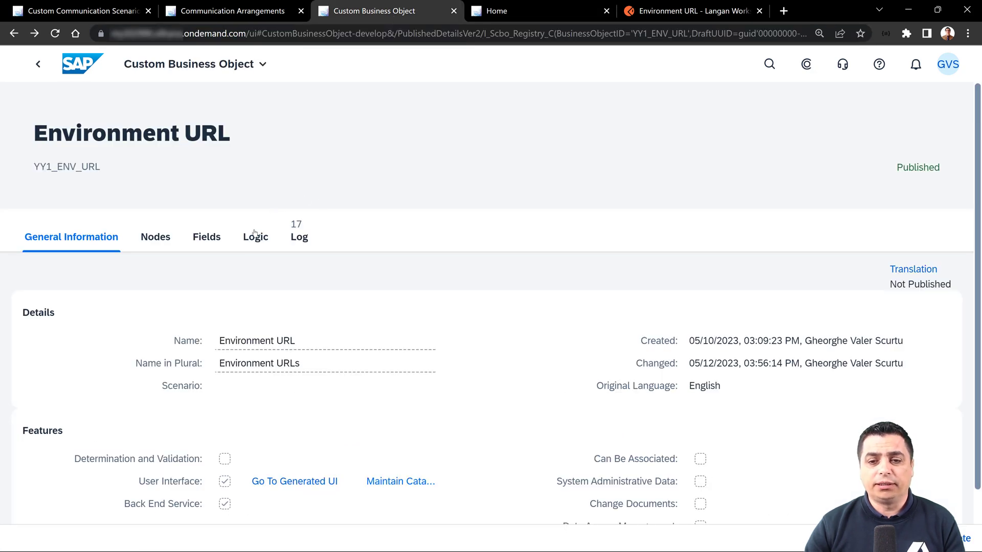
pyautogui.scroll(-1, 237, 281)
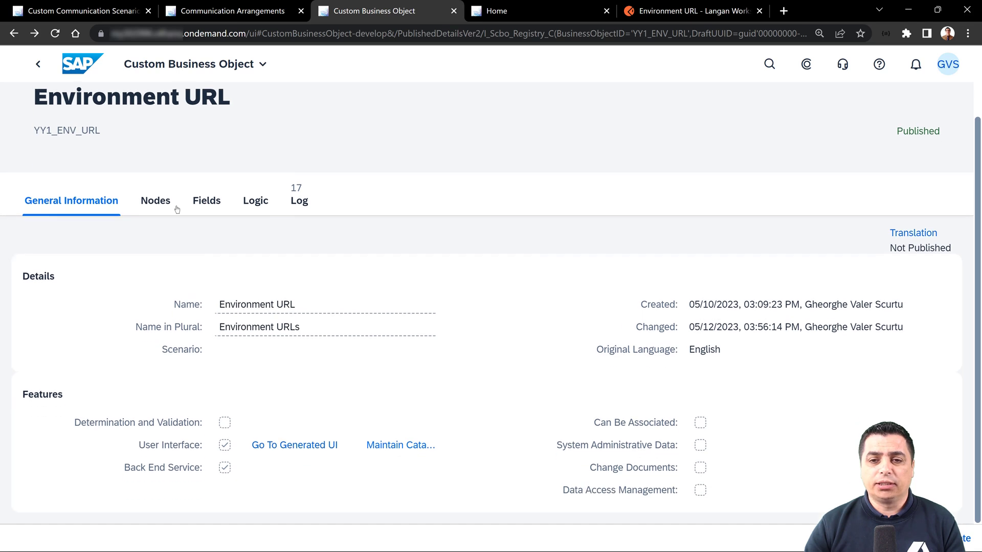
pyautogui.click(174, 208)
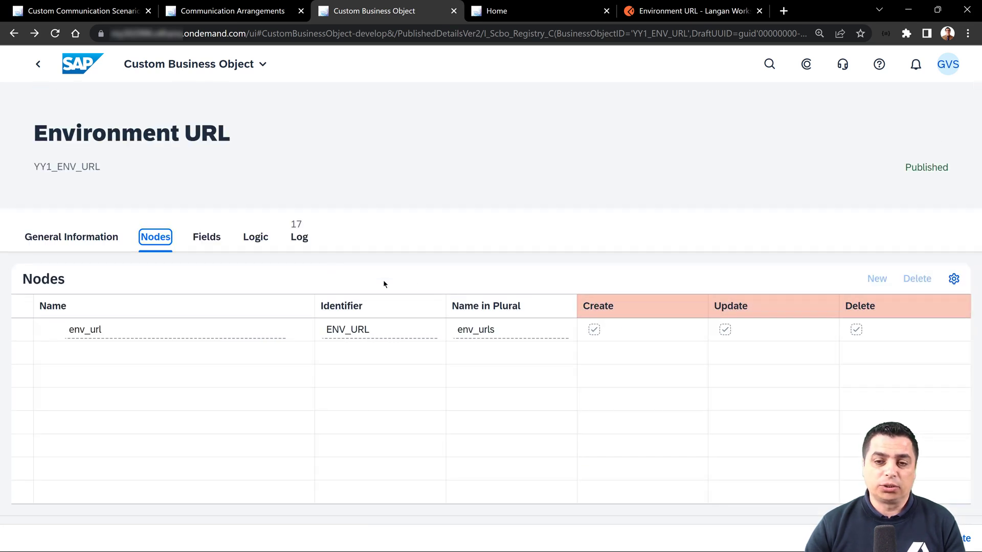
pyautogui.click(206, 239)
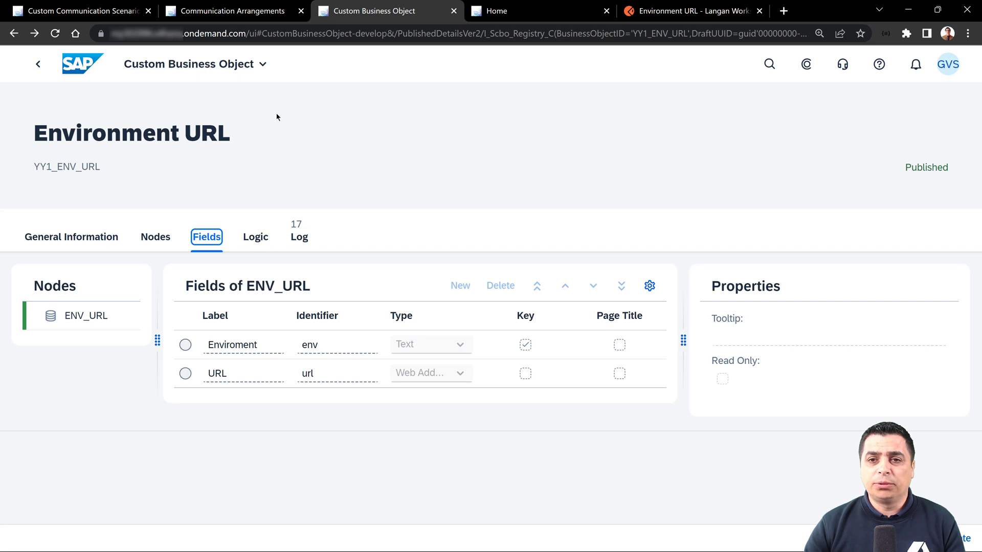
pyautogui.click(257, 12)
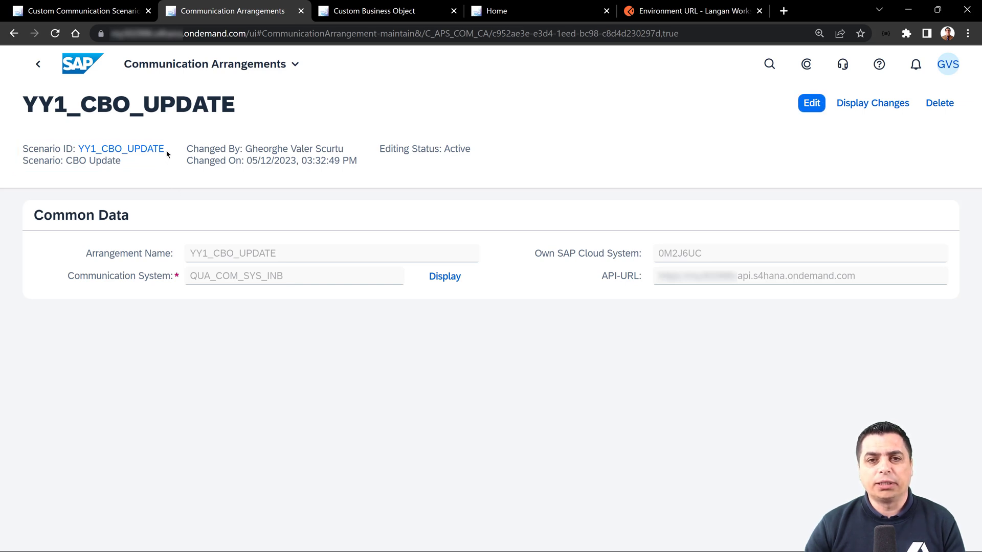
# Step: Open the CBO Update custom communication scenario for editing and try to add an inbound service
pyautogui.click(116, 15)
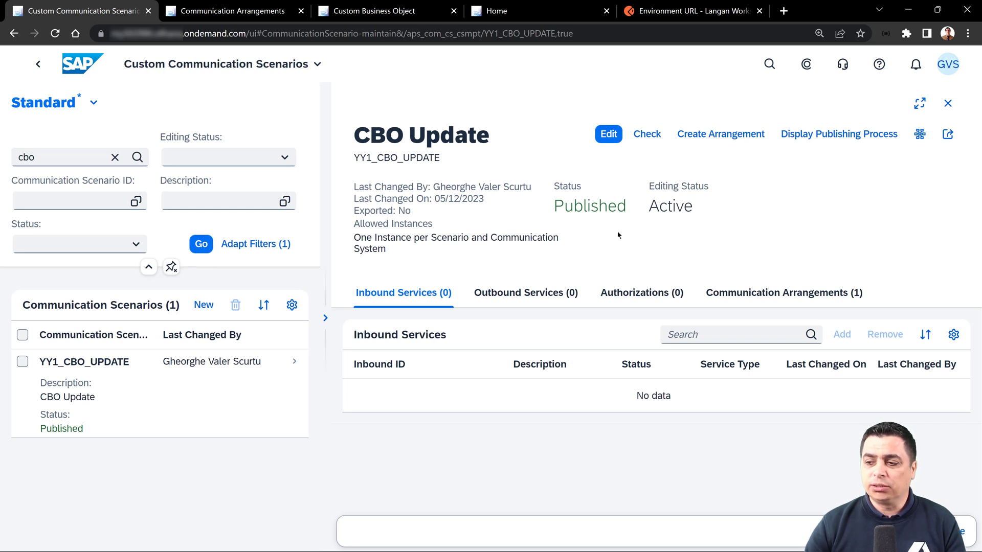
pyautogui.click(617, 140)
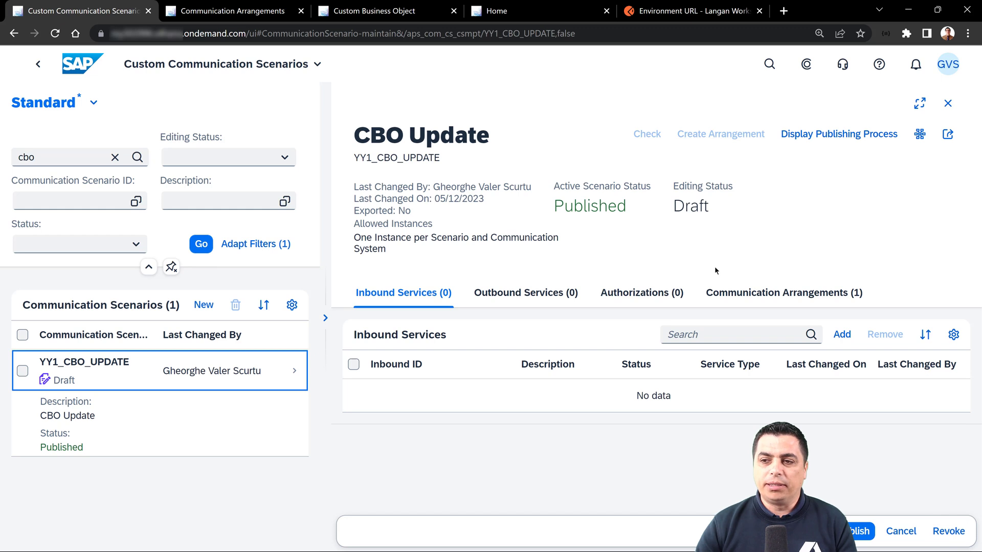
pyautogui.moveTo(609, 193); pyautogui.dragTo(551, 212)
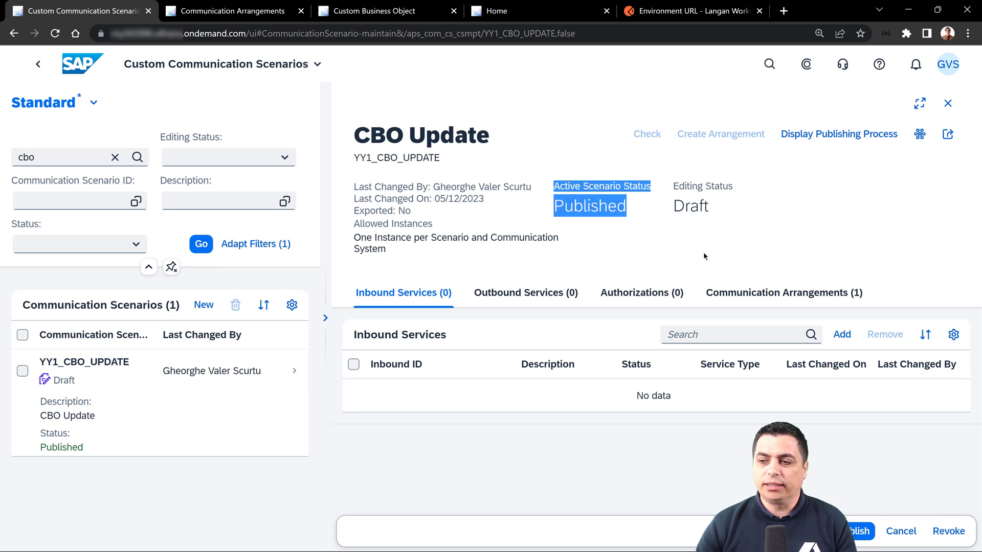
pyautogui.click(749, 258)
pyautogui.click(842, 334)
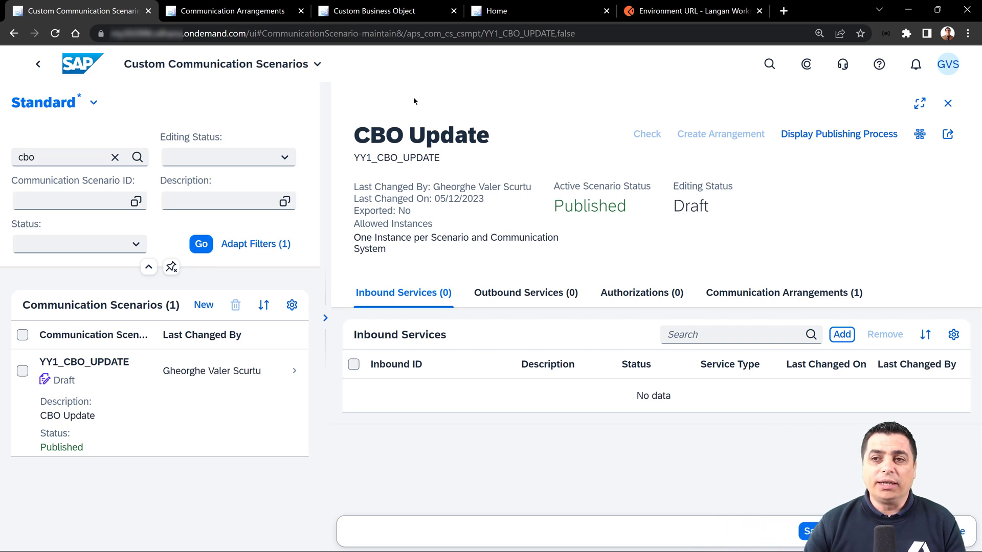
# Step: Copy the identifier YY1_ENV_URL from the Environment URL custom business object
pyautogui.click(386, 12)
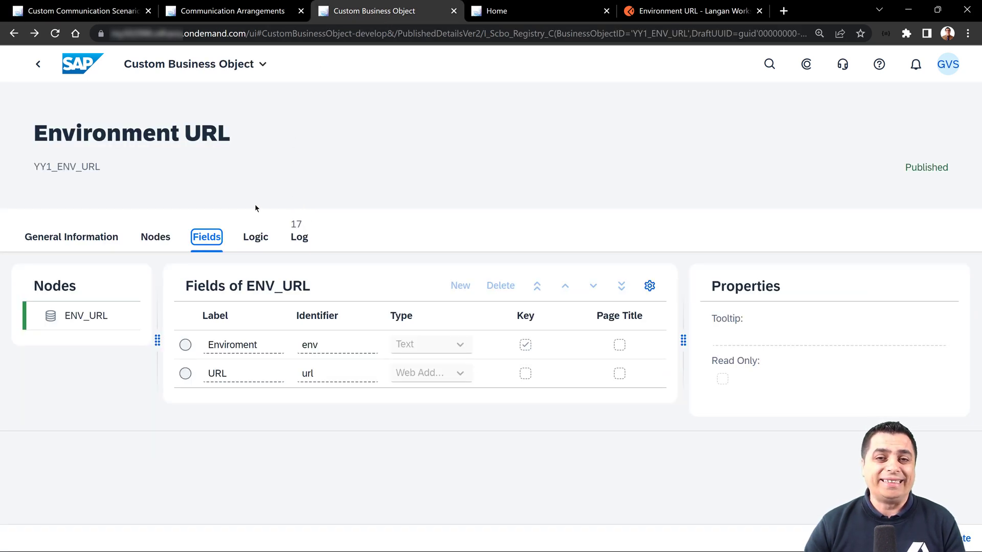
pyautogui.hotkey('ctrl', 'c')
pyautogui.moveTo(102, 170); pyautogui.dragTo(32, 169)
pyautogui.hotkey('ctrl', 'c')
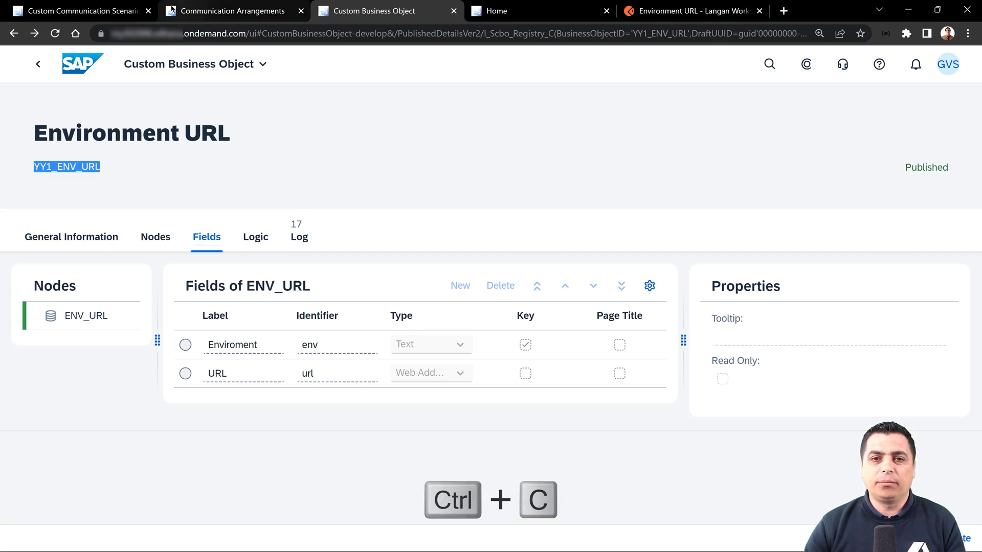
# Step: Revoke the published CBO Update communication scenario and check its active scenario status
pyautogui.click(105, 10)
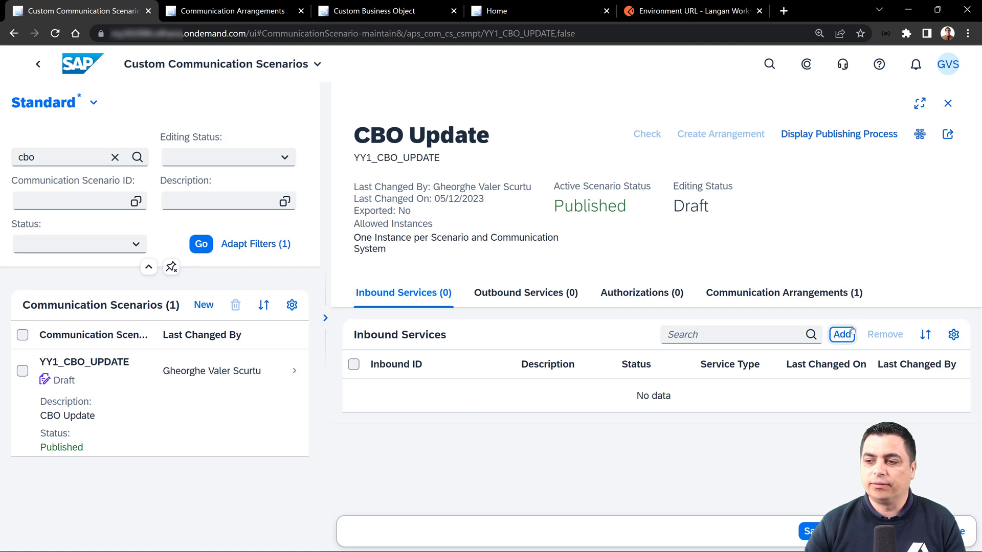
pyautogui.click(951, 531)
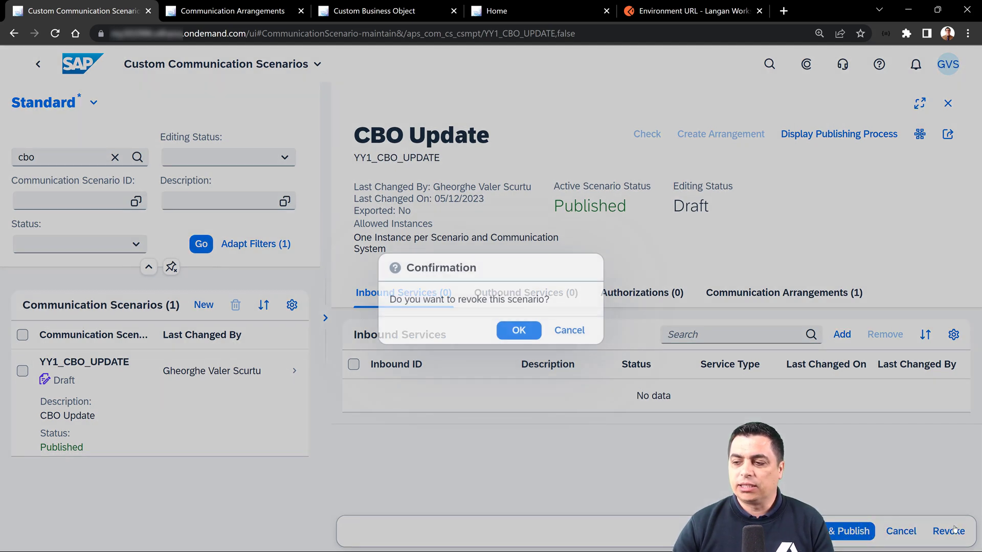
pyautogui.click(526, 333)
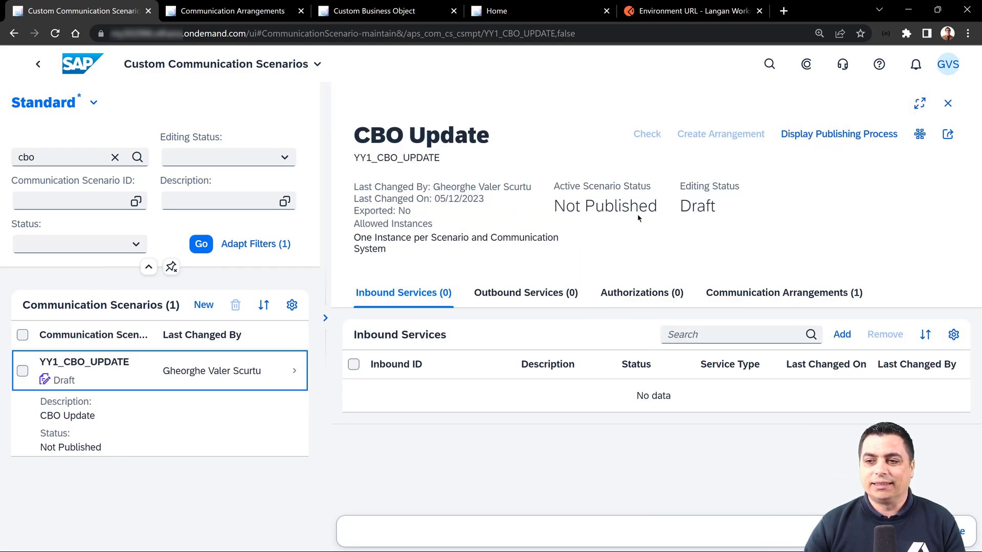
pyautogui.moveTo(658, 207); pyautogui.dragTo(555, 204)
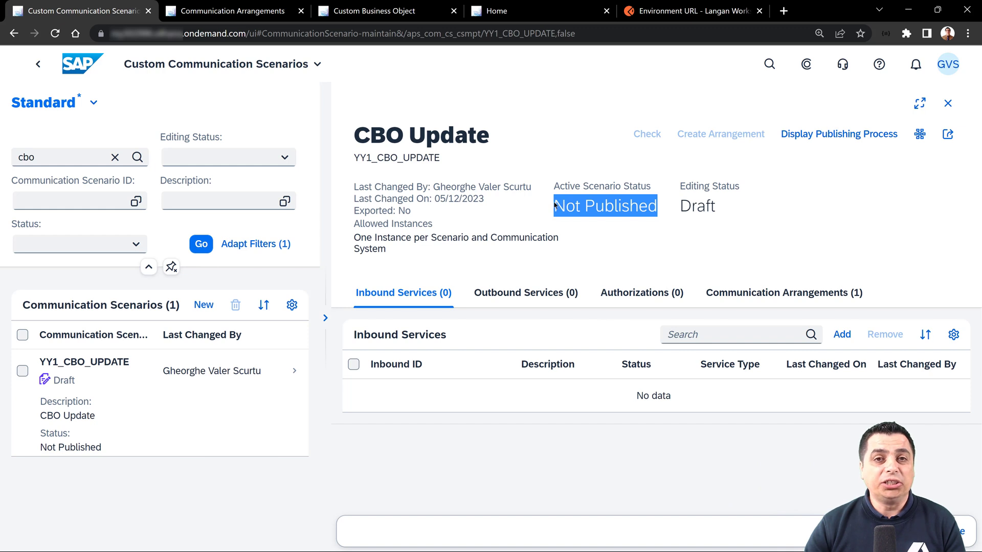
# Step: Search the available services for YY1_ENV_URL and add YY1_ENV_URL_CDS to the CBO Update scenario's inbound services
pyautogui.click(843, 339)
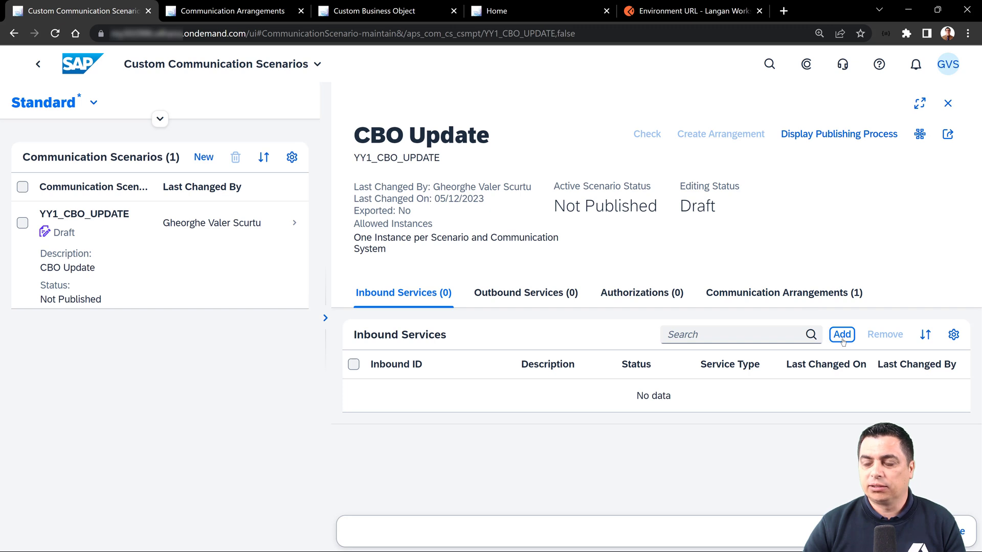
pyautogui.click(843, 335)
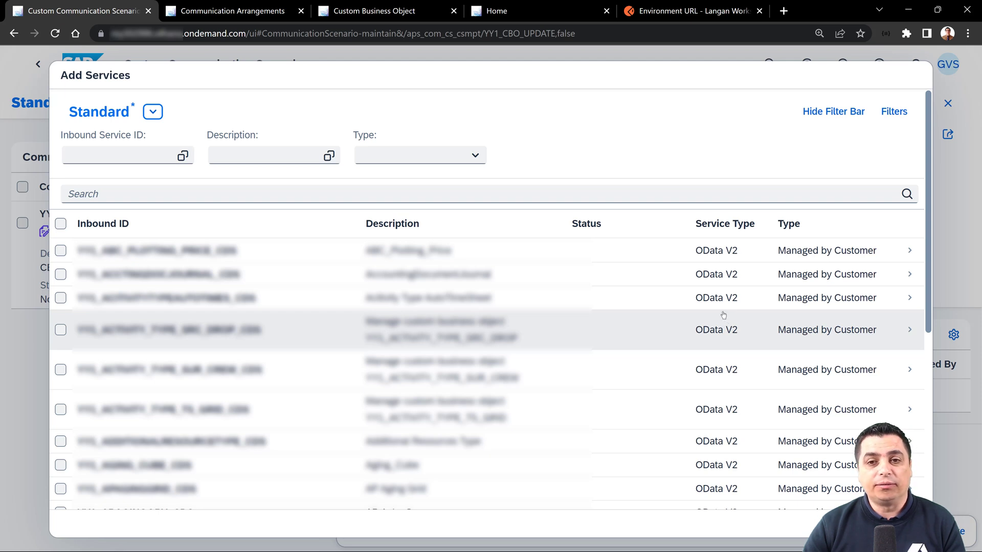
pyautogui.click(243, 191)
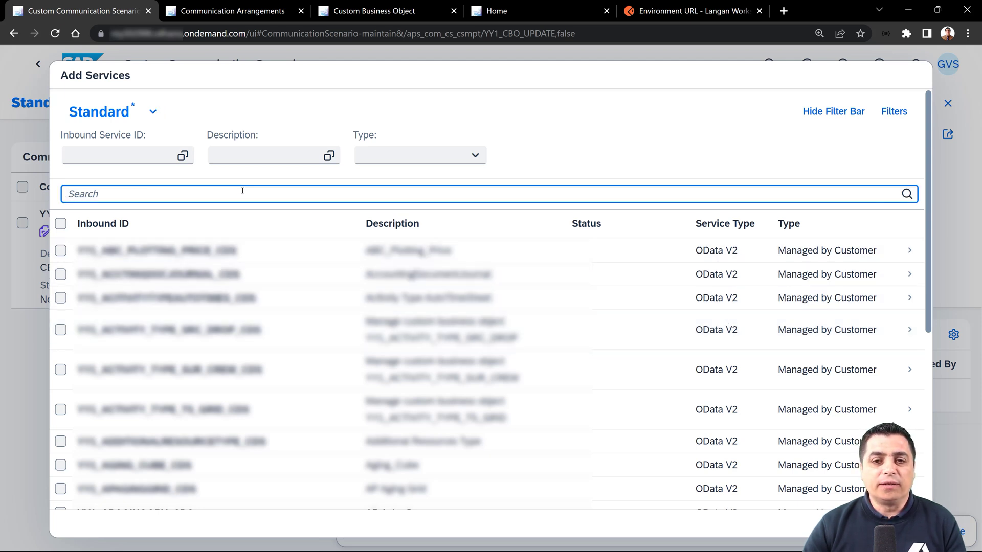
pyautogui.hotkey('ctrl', 'v')
pyautogui.press('Return')
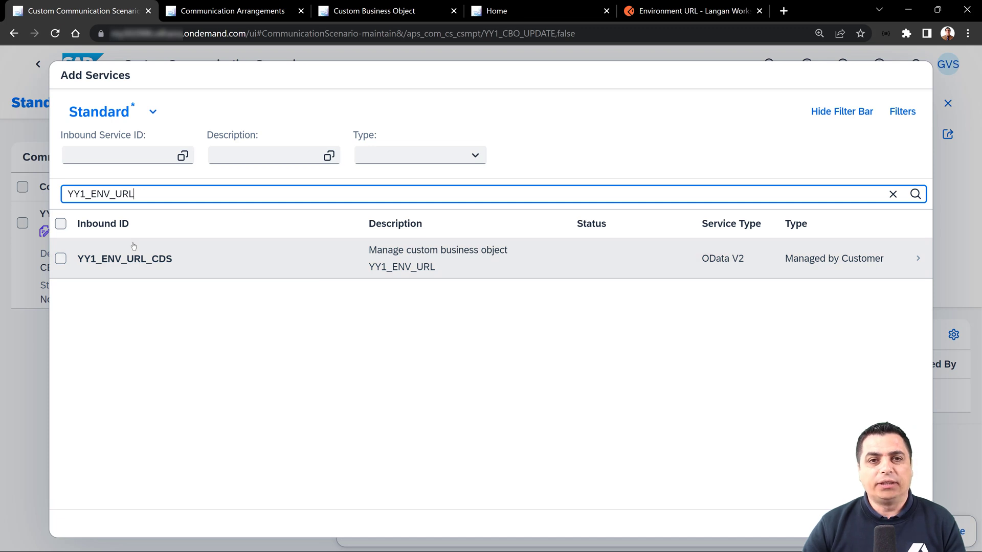
pyautogui.click(60, 258)
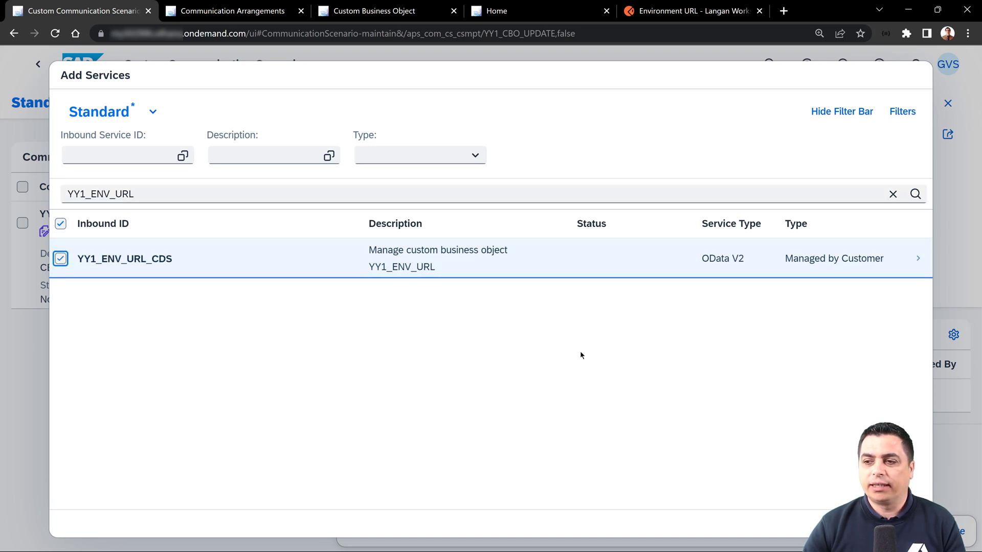
pyautogui.click(855, 524)
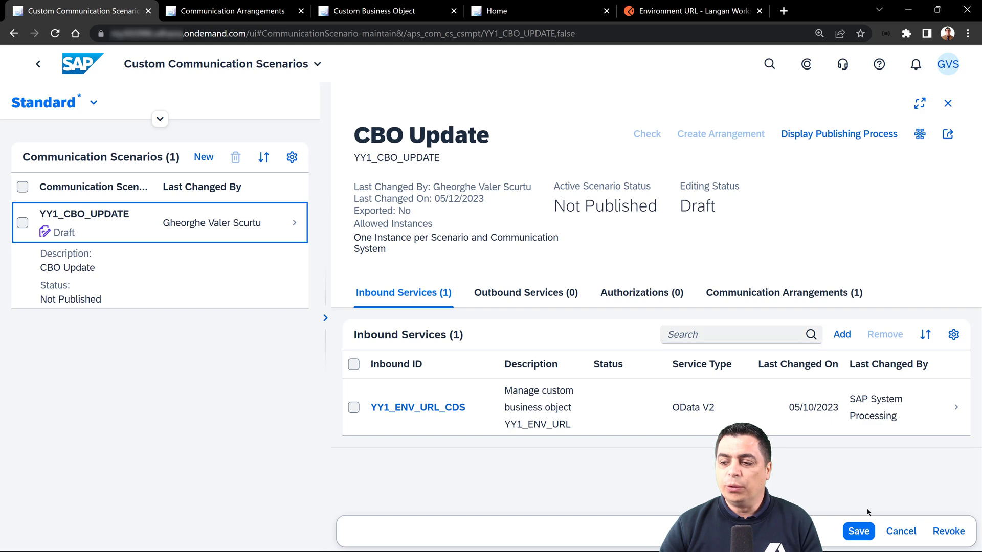
# Step: Save the CBO Update scenario and publish it
pyautogui.click(858, 532)
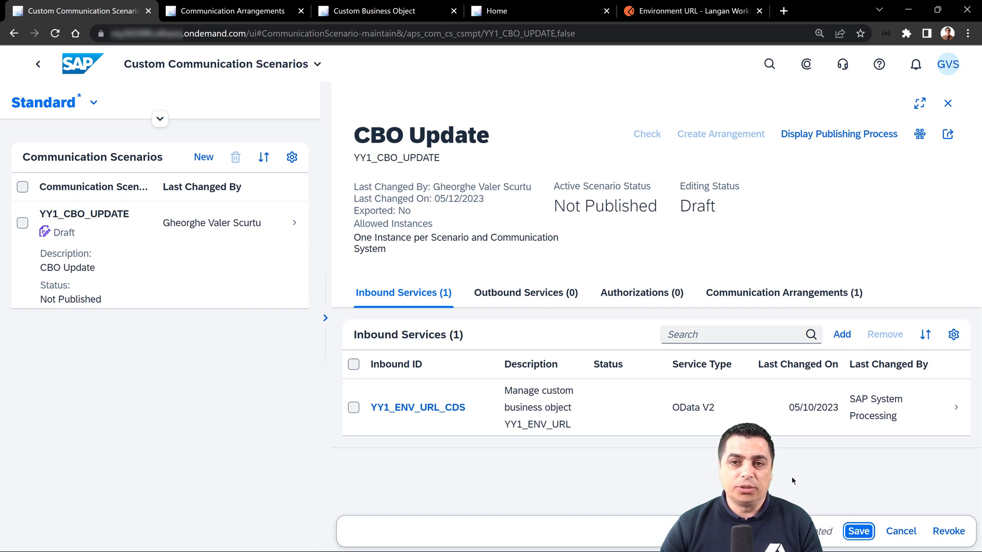
pyautogui.click(894, 530)
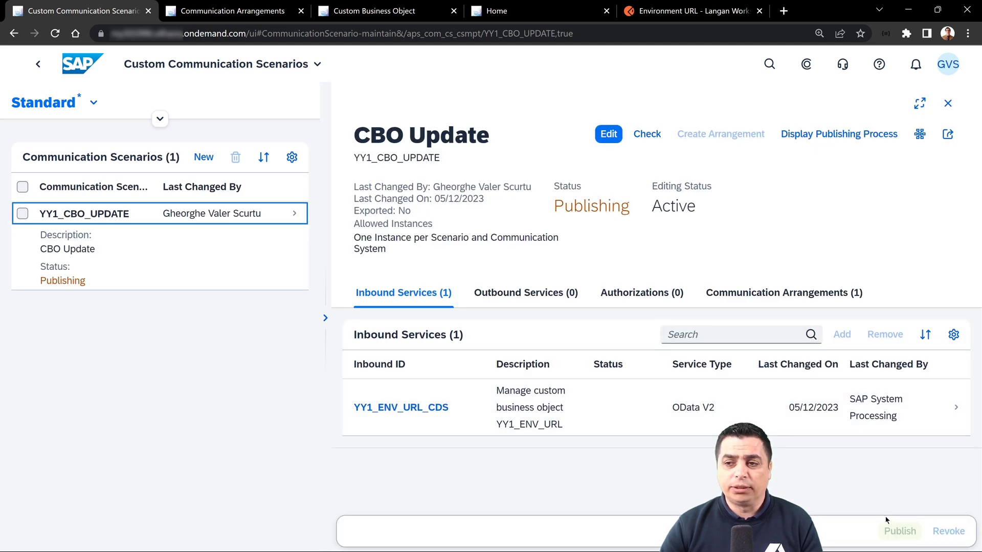
pyautogui.moveTo(633, 213); pyautogui.dragTo(553, 209)
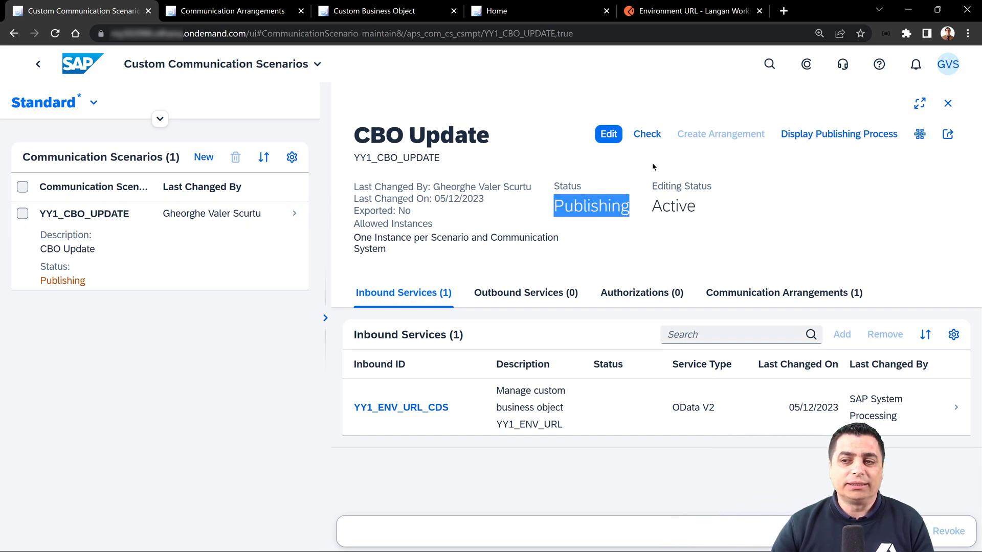
# Step: Check the publishing process details of the YY1_CBO_UPDATE scenario and return to the custom communication scenario
pyautogui.click(815, 134)
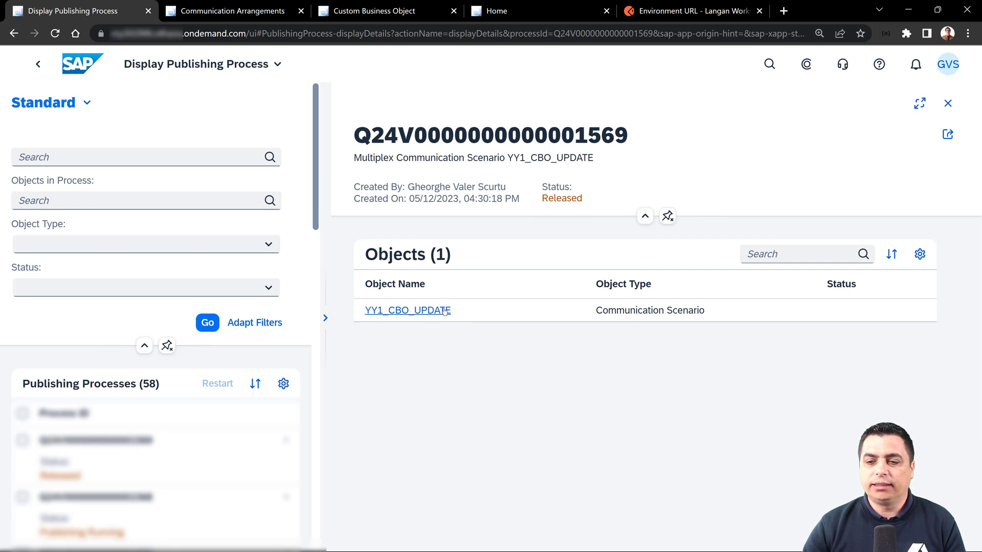
pyautogui.click(266, 12)
pyautogui.click(127, 18)
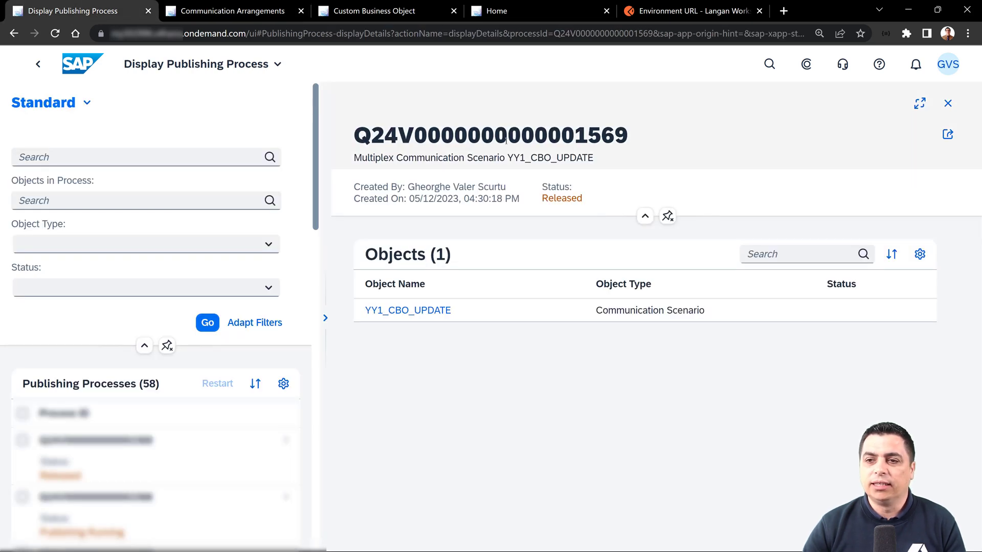
pyautogui.click(38, 64)
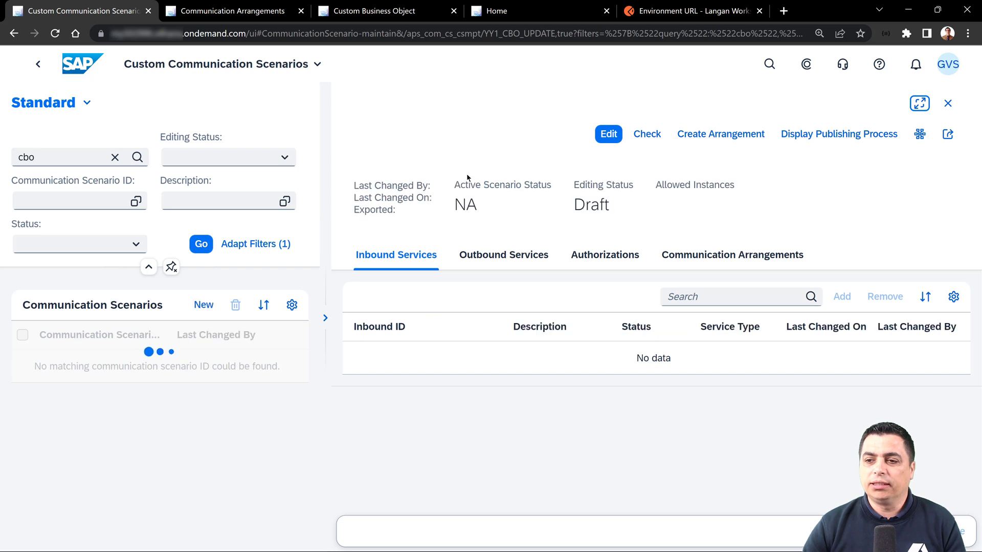
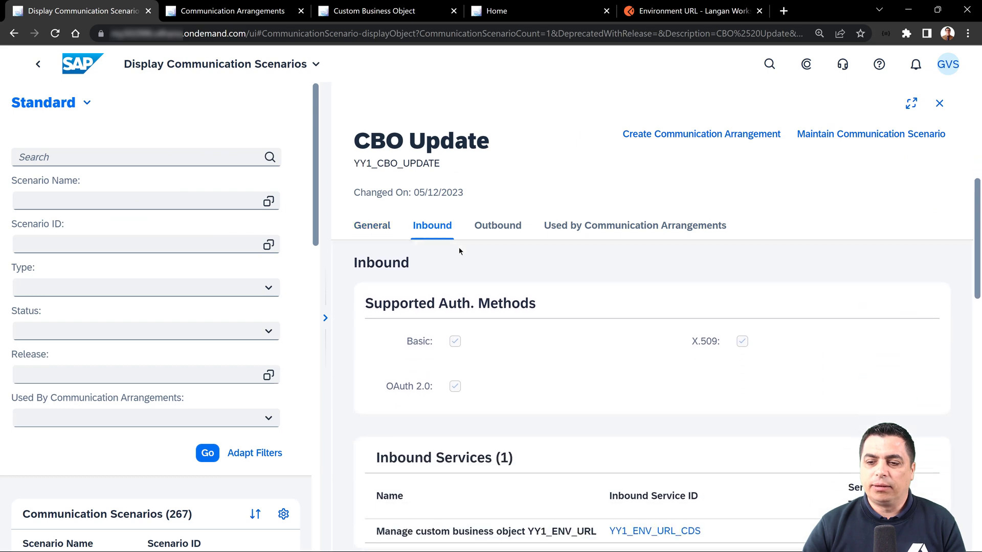
# Step: Examine the CBO Update scenario's inbound service YY1_ENV_URL_CDS in its display view and return to the custom communication scenario
pyautogui.scroll(-3, 507, 297)
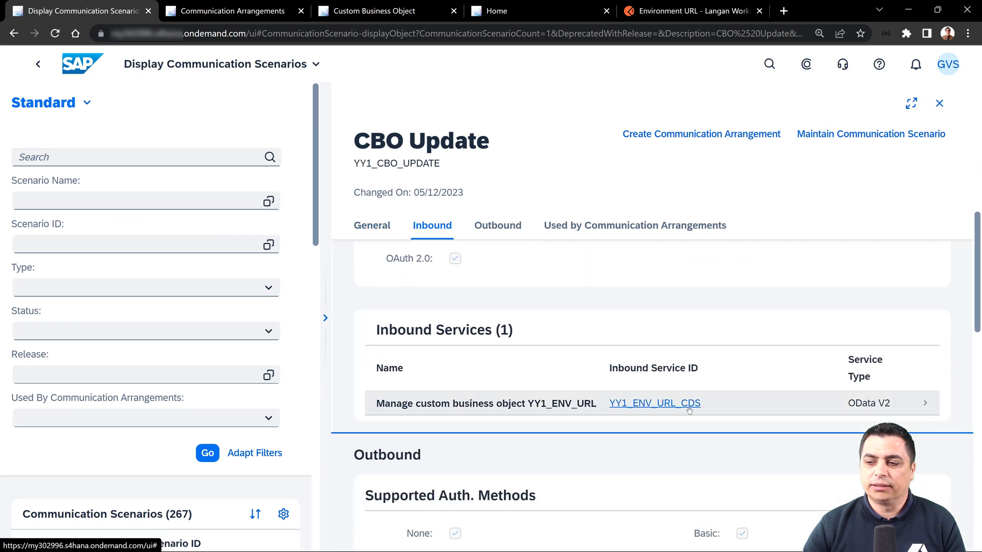
pyautogui.click(833, 408)
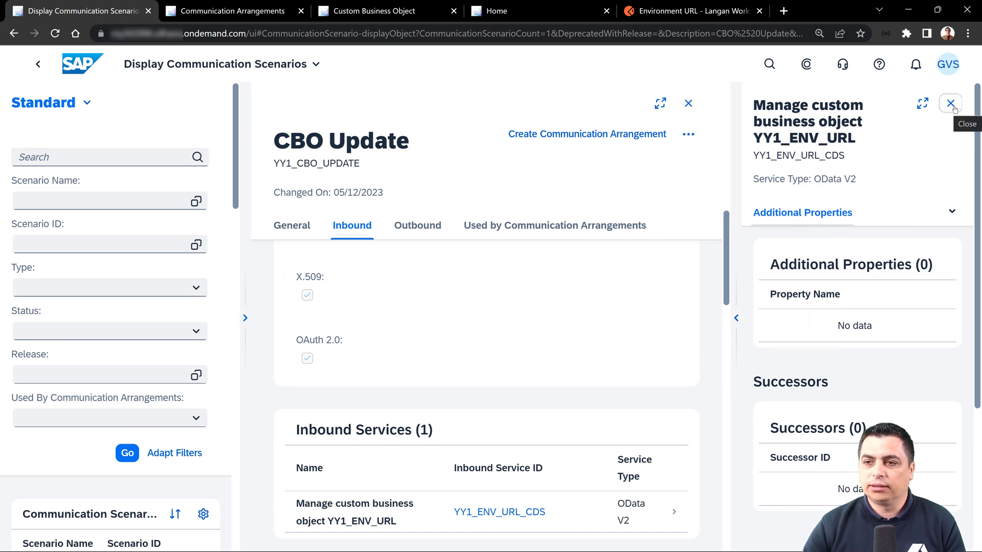
pyautogui.click(954, 110)
pyautogui.click(939, 104)
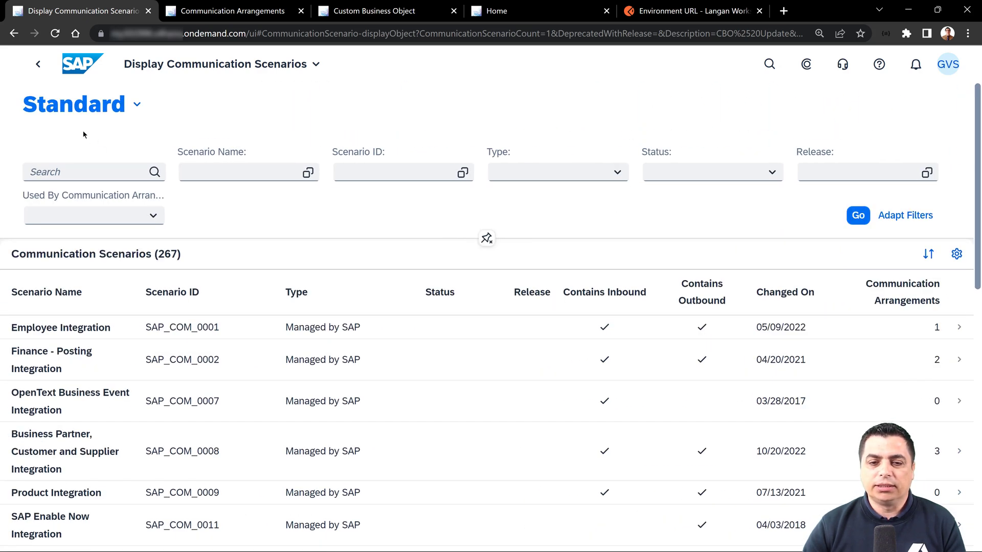
pyautogui.click(38, 64)
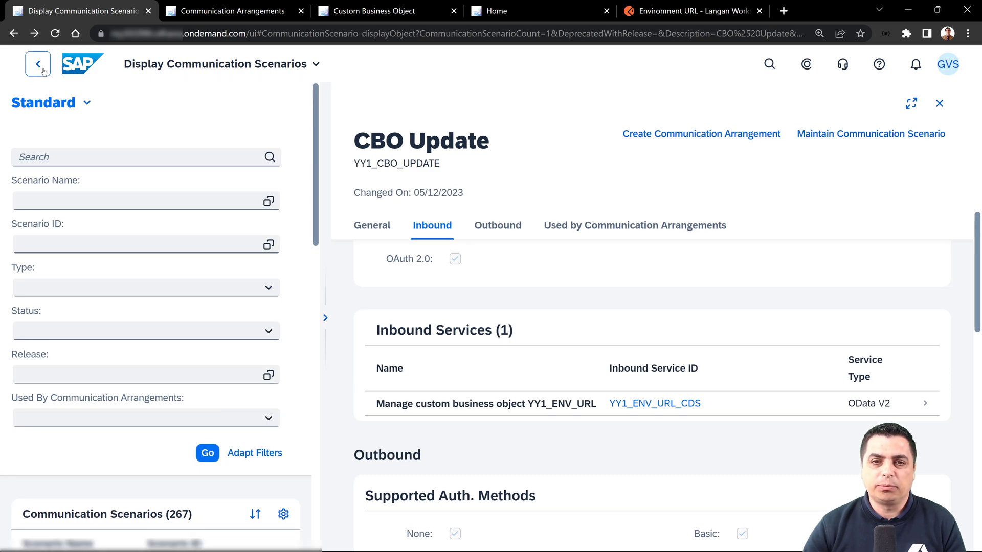
pyautogui.click(43, 71)
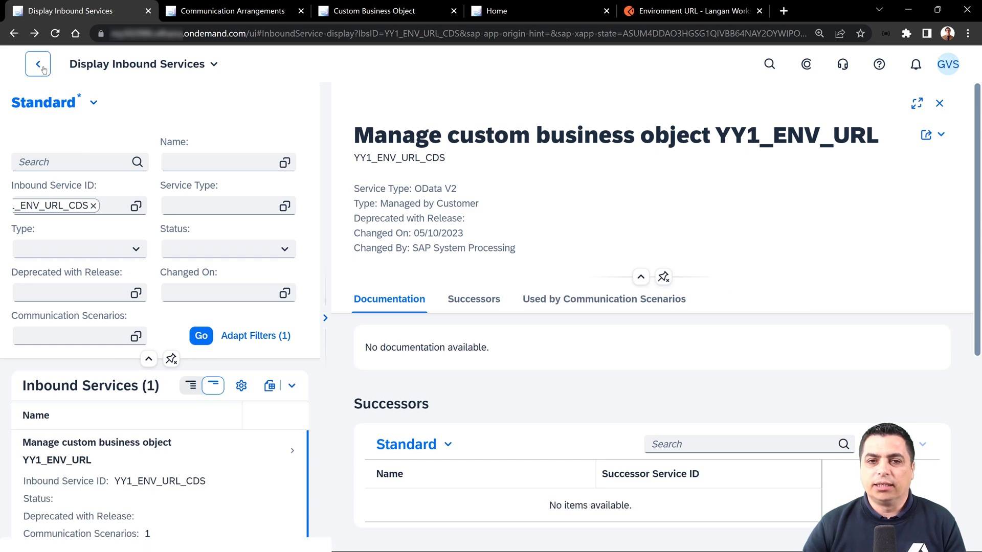
pyautogui.click(43, 70)
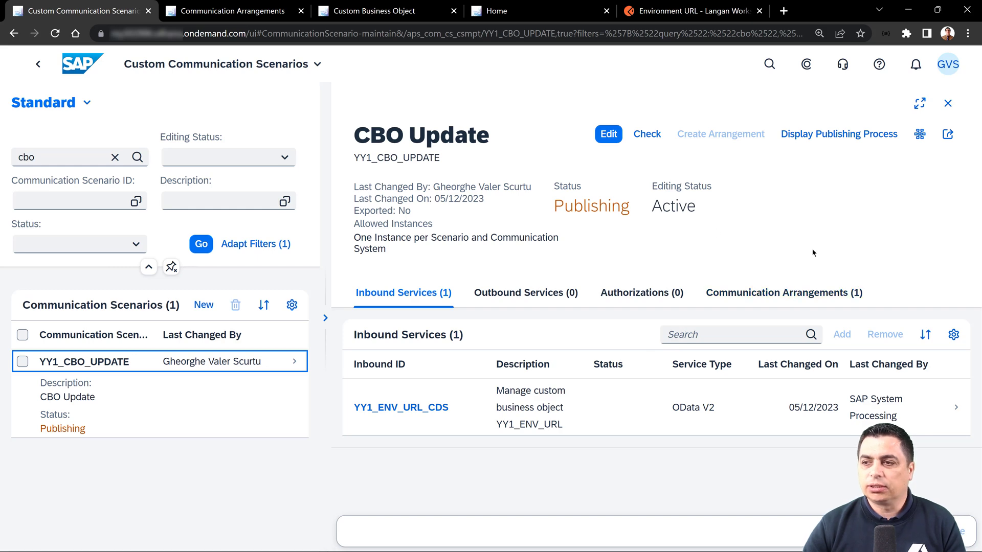
# Step: Display the publishing process of the CBO Update scenario again and return to the scenario's details
pyautogui.click(834, 134)
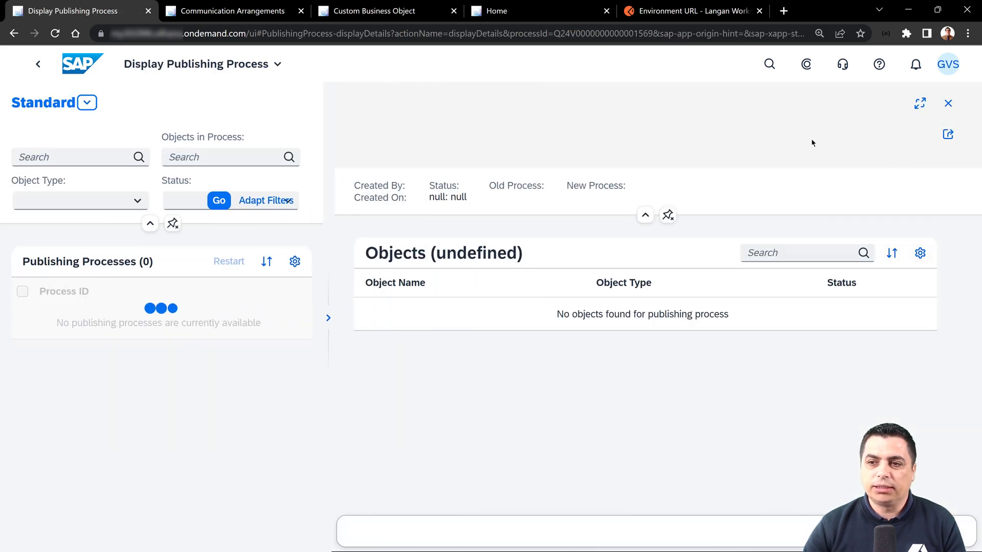
pyautogui.moveTo(583, 199); pyautogui.dragTo(542, 185)
pyautogui.click(39, 66)
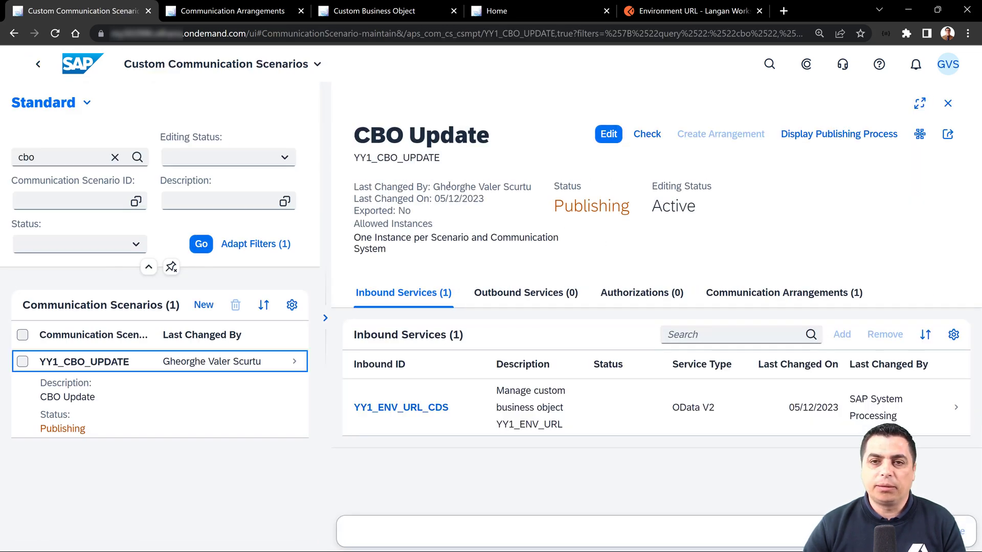
# Step: Check the Back End Service feature in the Environment URL business object's general information, and switch to the Environment URL request in Postman
pyautogui.click(666, 14)
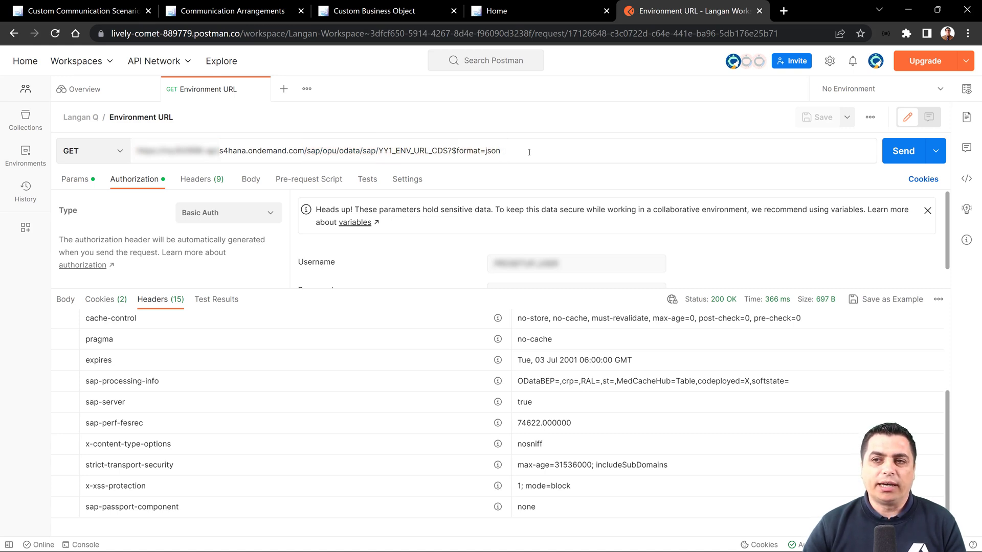
pyautogui.click(393, 11)
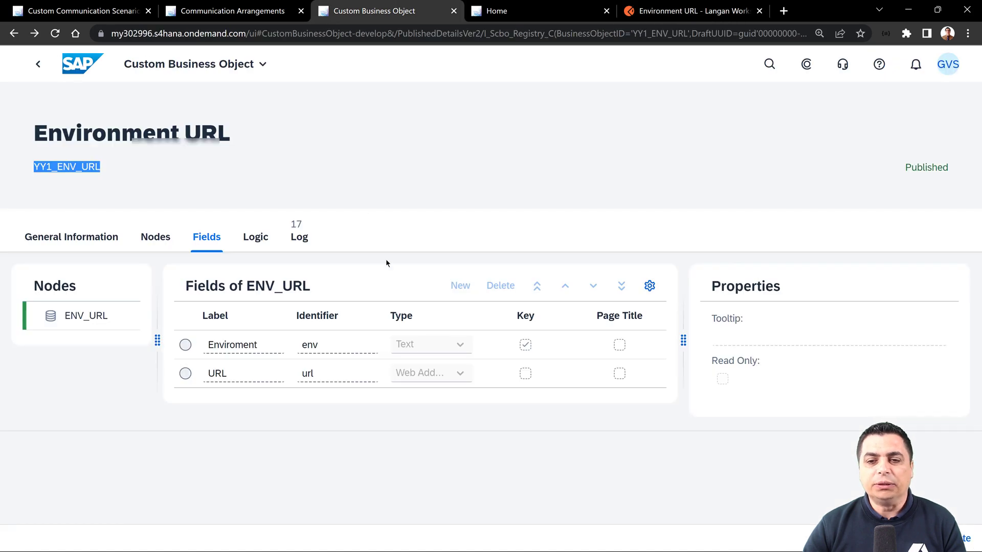
pyautogui.click(106, 243)
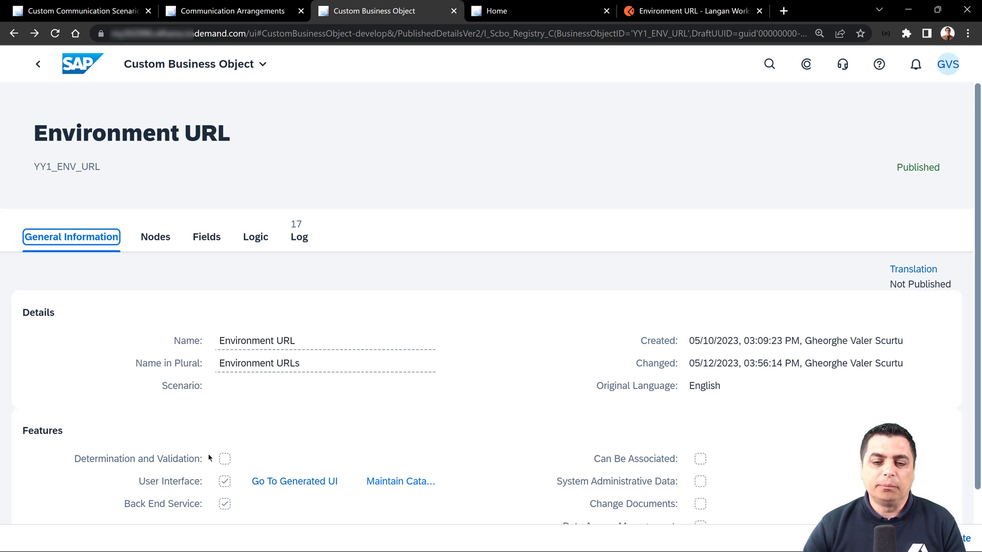
pyautogui.tripleClick(164, 503)
pyautogui.hotkey('ctrl', '5')
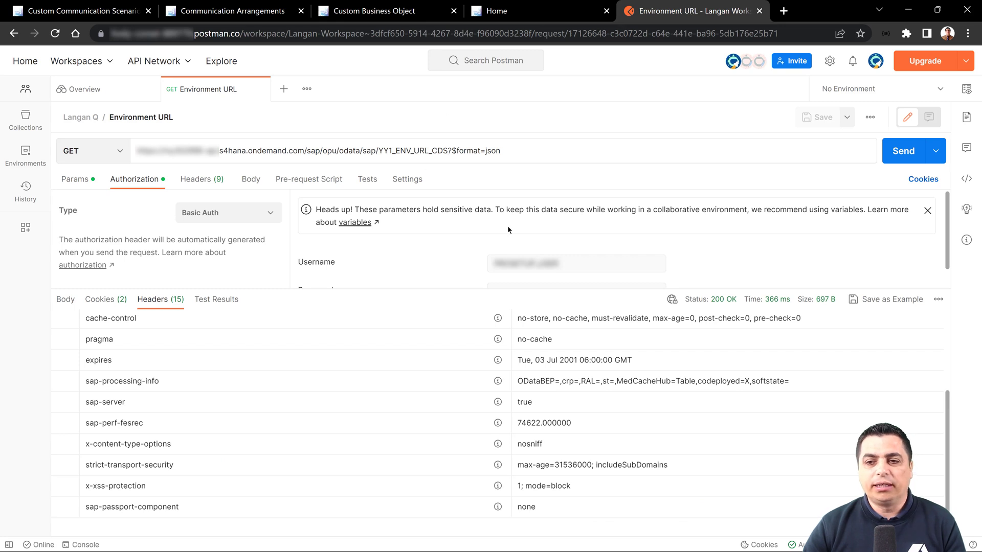
# Step: Check the CBO Update scenario's status and view the service URL in its YY1_CBO_UPDATE communication arrangement
pyautogui.click(90, 12)
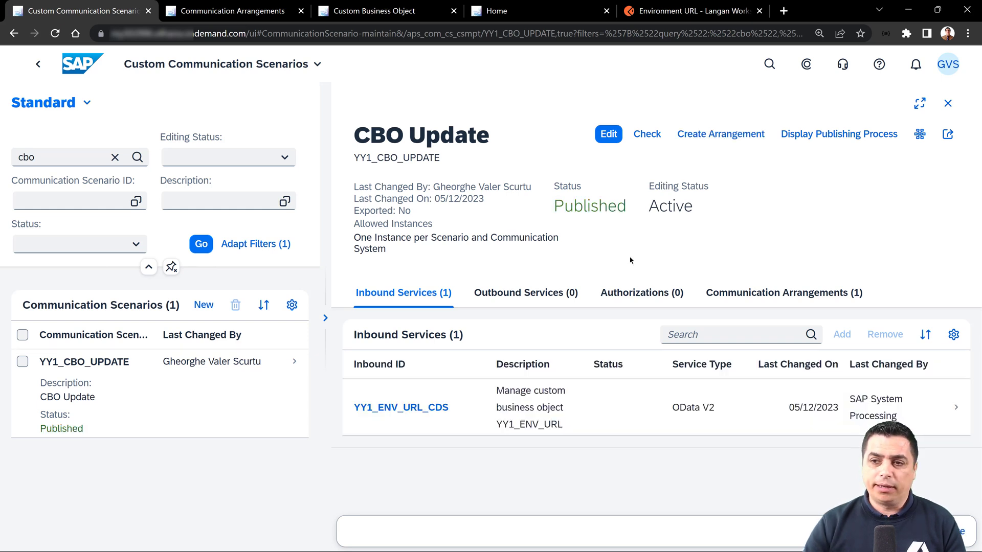
pyautogui.moveTo(630, 207); pyautogui.dragTo(555, 204)
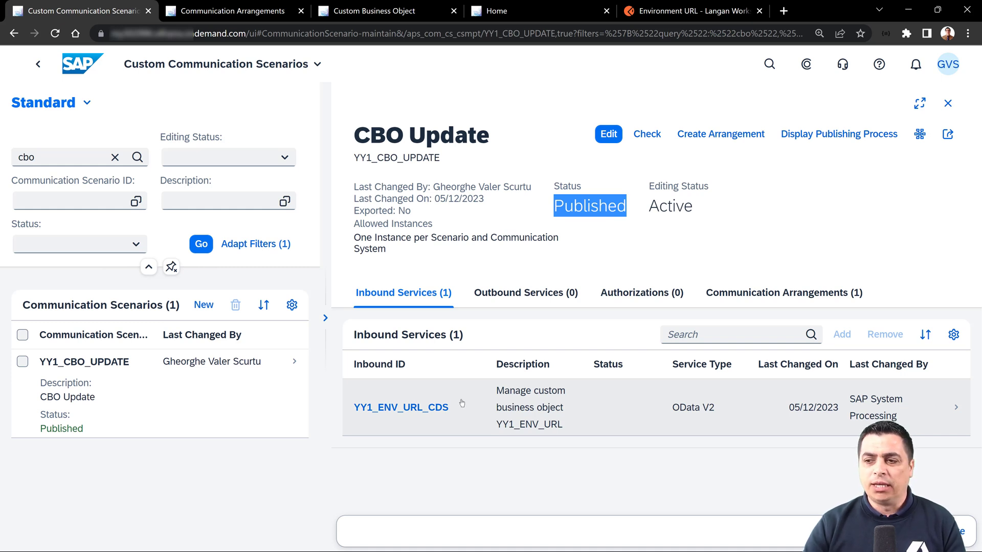
pyautogui.click(756, 295)
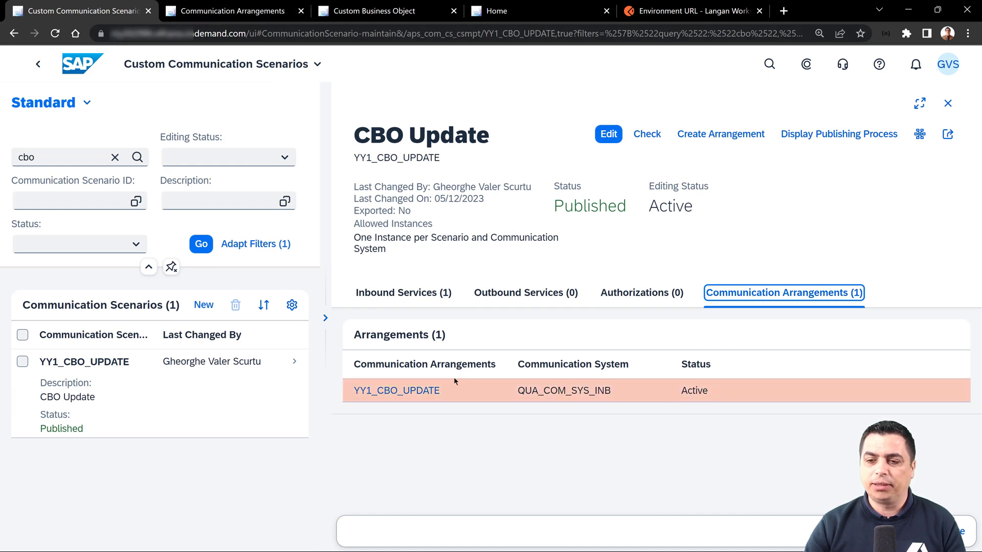
pyautogui.doubleClick(423, 396)
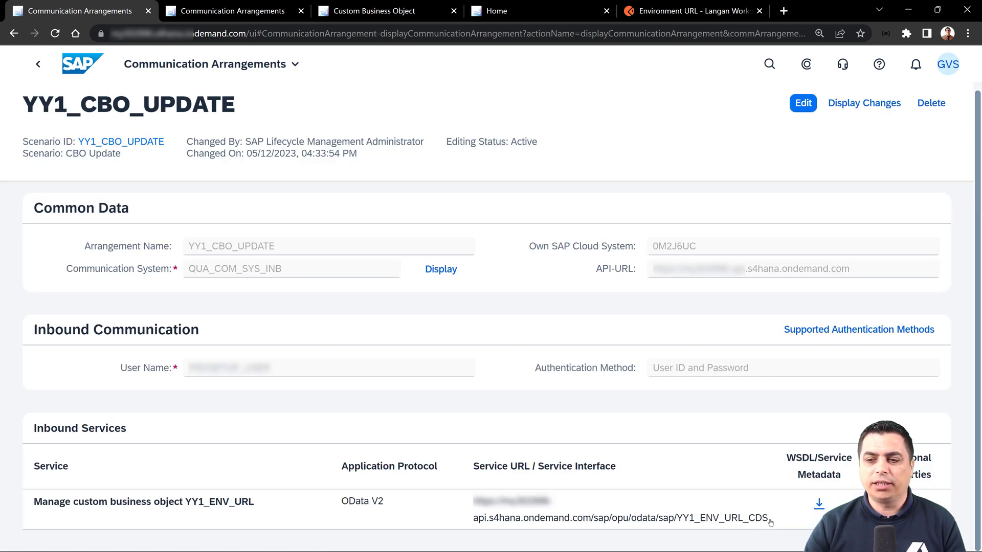
pyautogui.moveTo(771, 518); pyautogui.dragTo(474, 498)
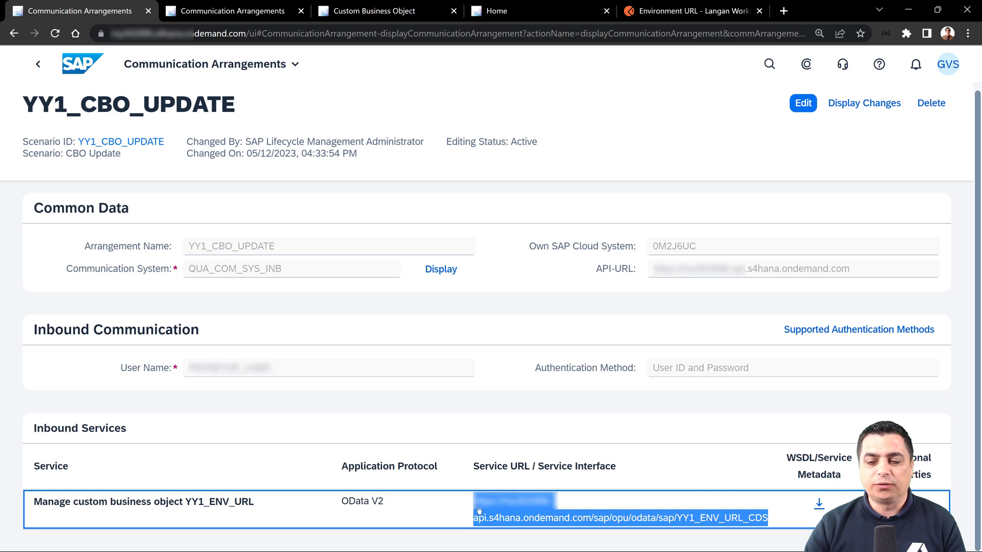
# Step: Open the generated user interface of the Environment URL custom business object from its general information
pyautogui.click(383, 15)
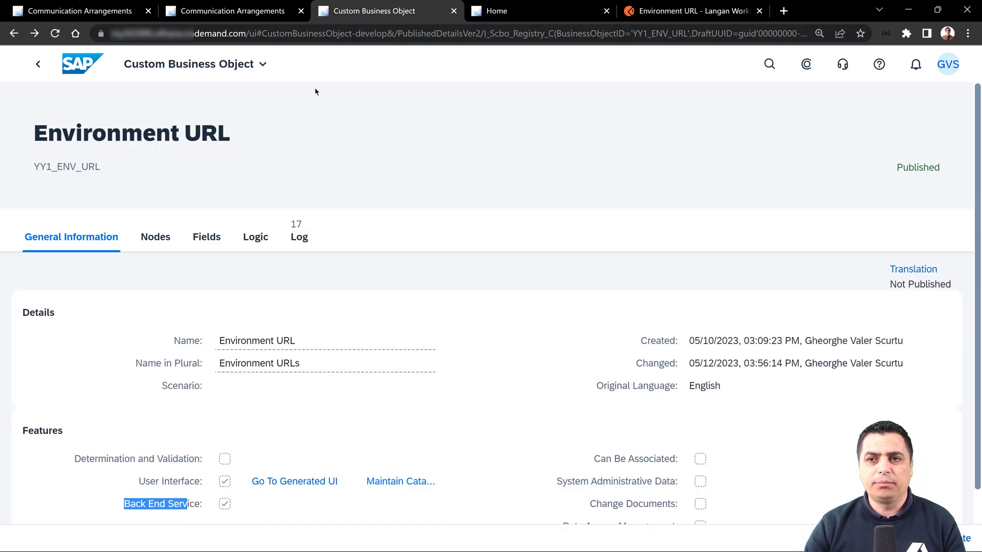
pyautogui.scroll(-1, 317, 220)
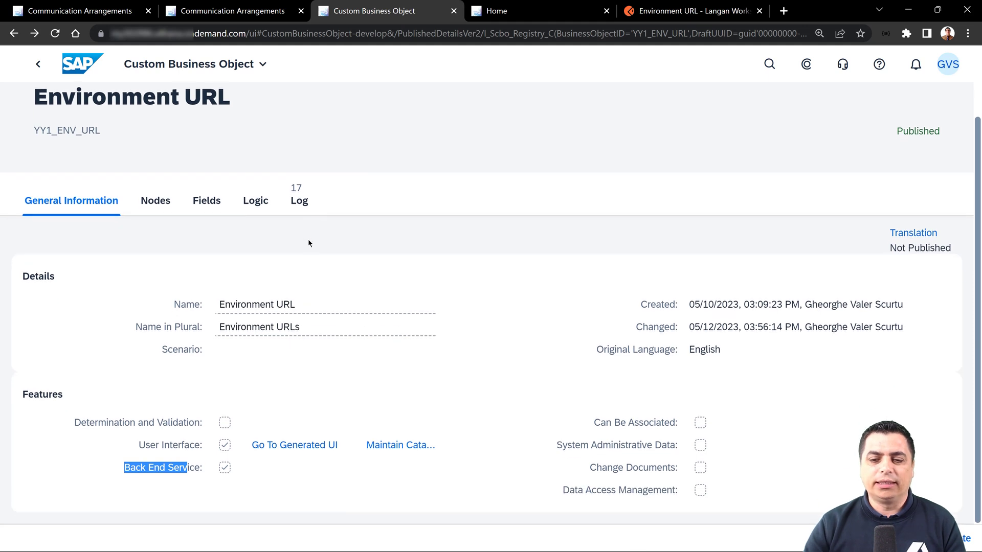
pyautogui.tripleClick(320, 448)
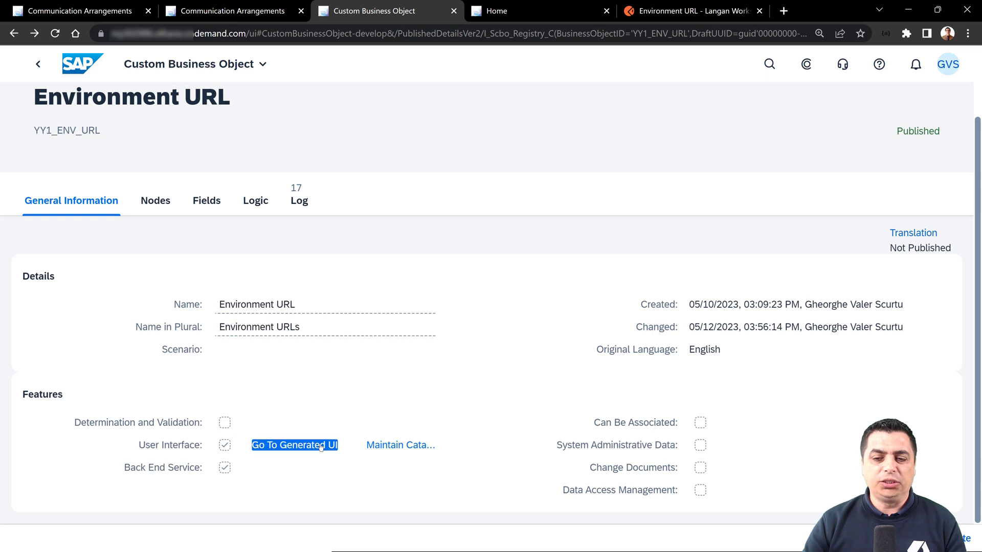
pyautogui.click(320, 448)
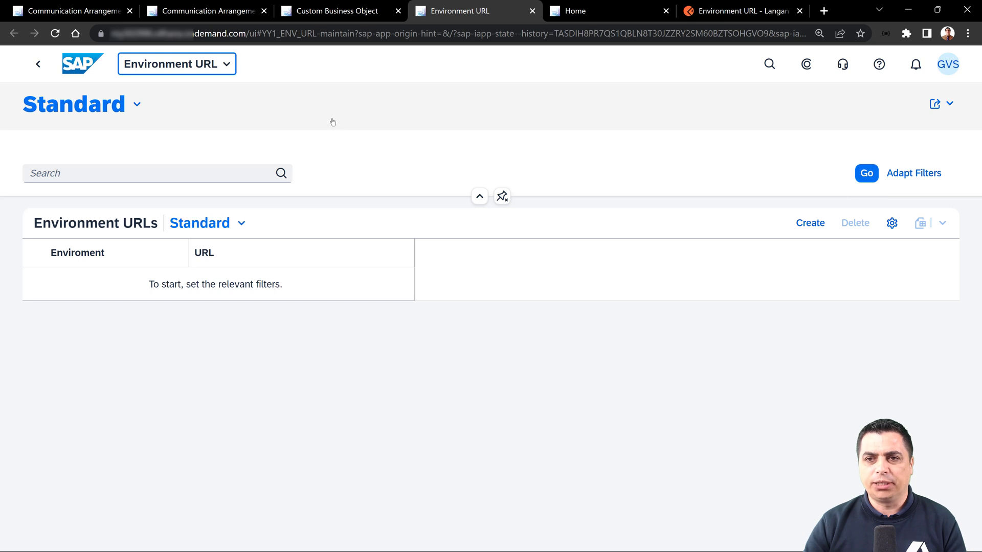
# Step: Review the fields and node settings of the Environment URL custom business object
pyautogui.click(333, 13)
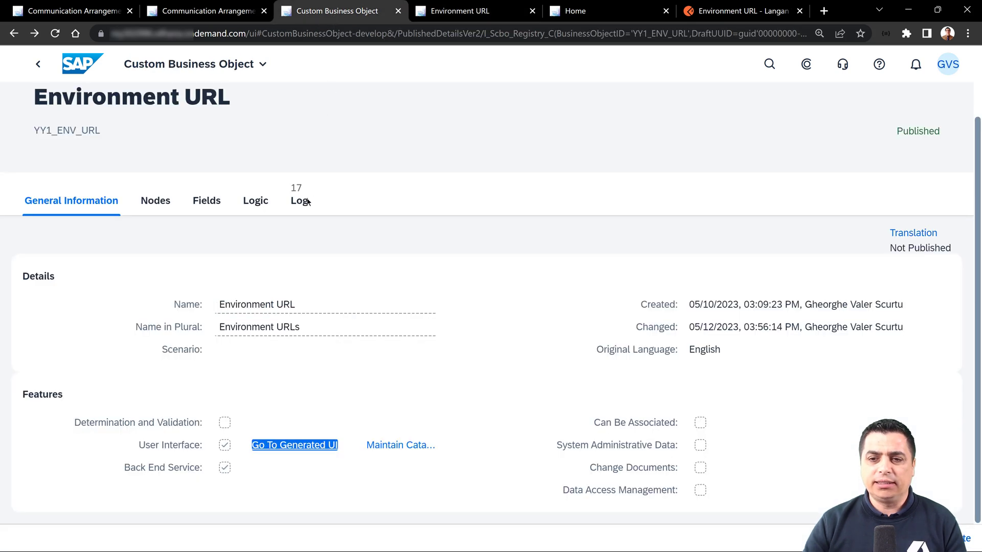
pyautogui.click(207, 200)
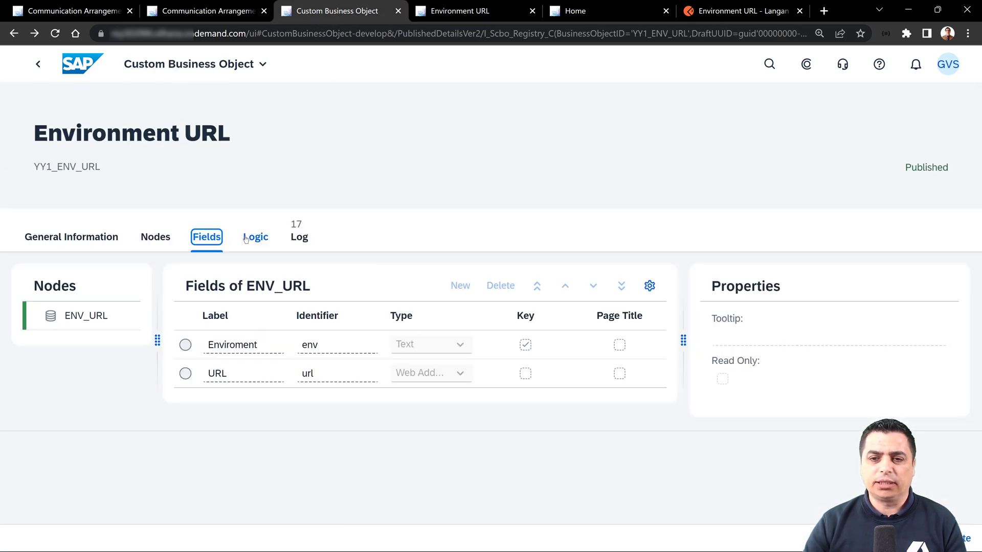
pyautogui.click(156, 237)
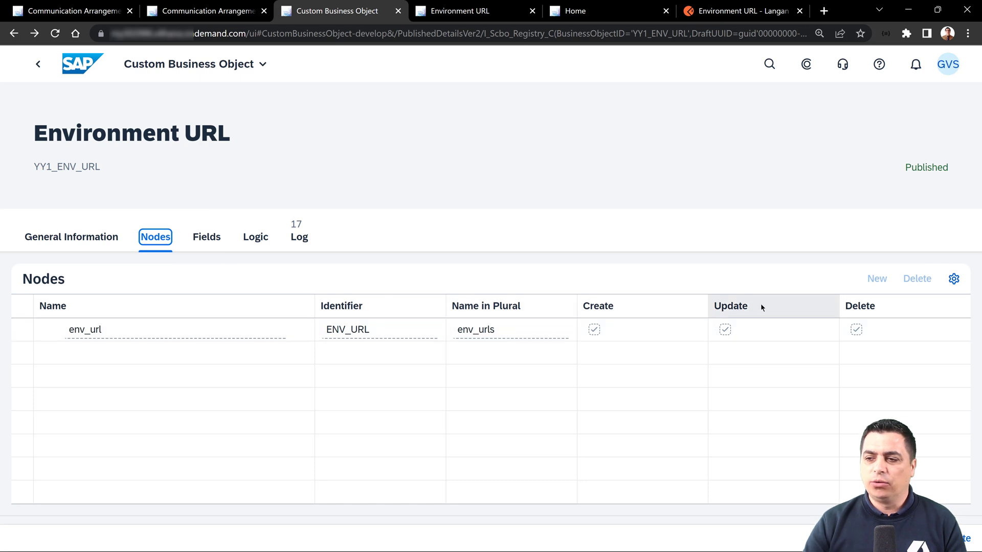
# Step: Try to load the Environment URLs list in the generated app, read the error details and close them
pyautogui.click(453, 14)
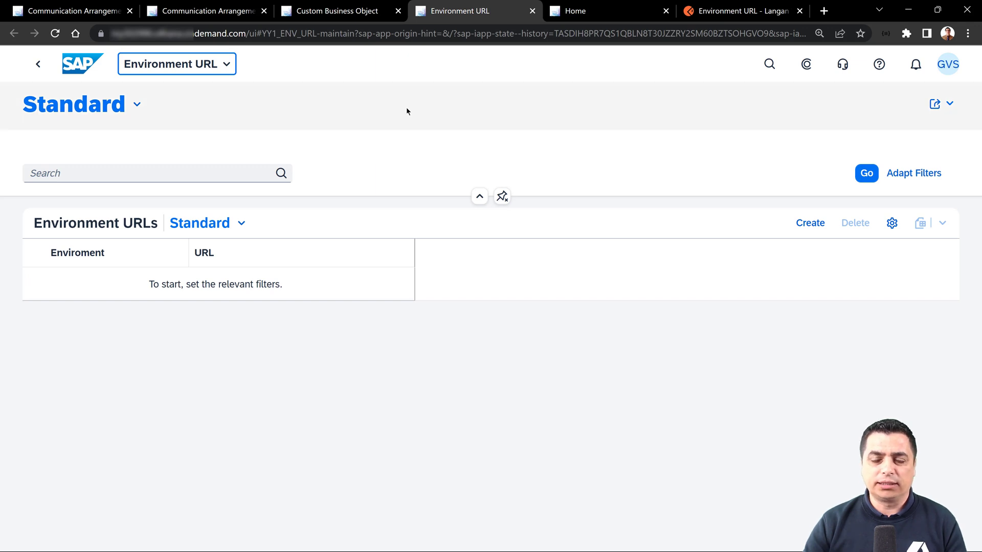
pyautogui.click(867, 176)
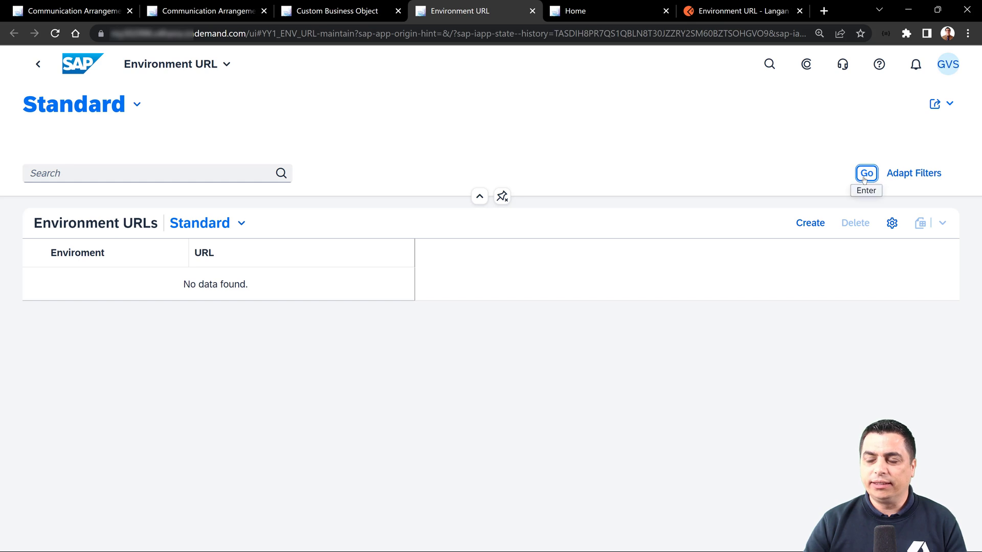
pyautogui.click(865, 176)
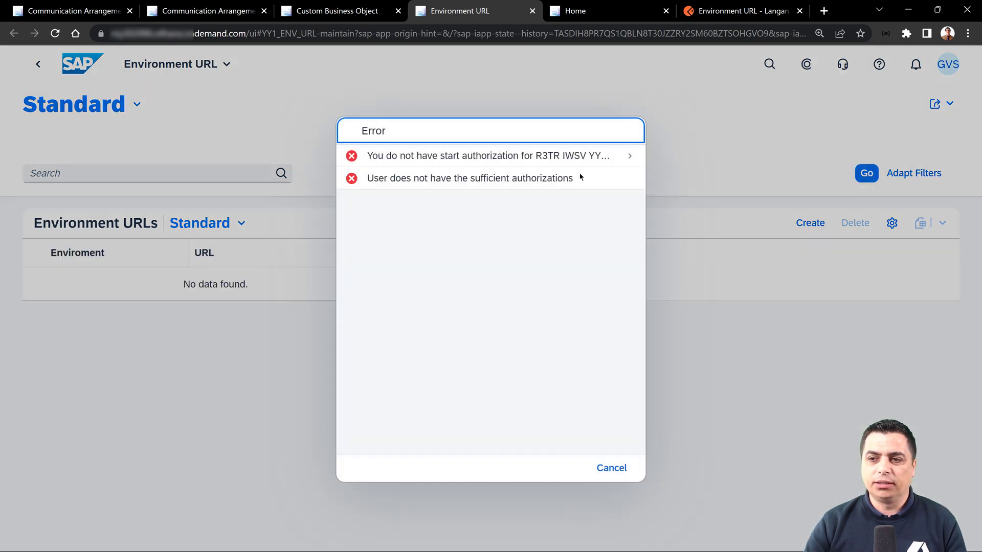
pyautogui.moveTo(588, 177); pyautogui.dragTo(510, 182)
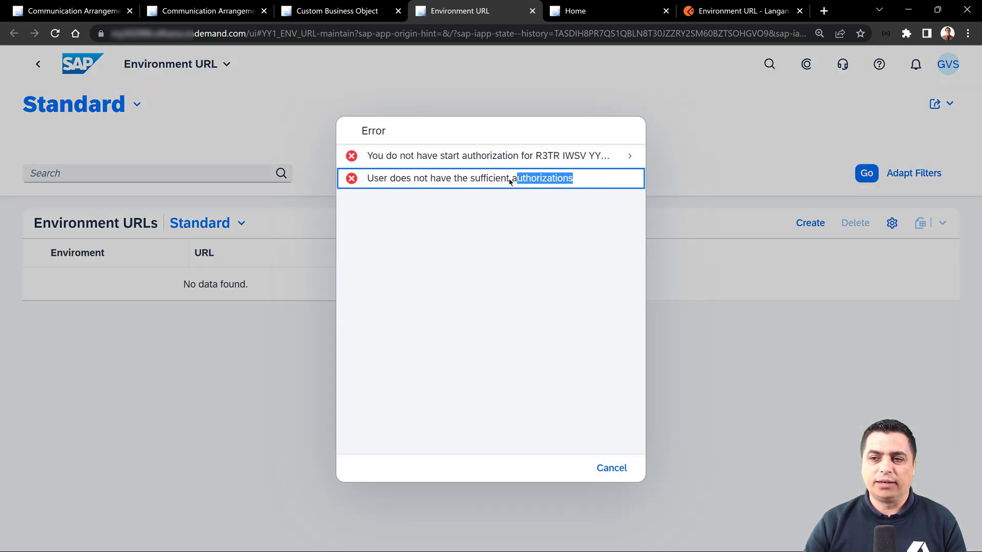
pyautogui.click(612, 468)
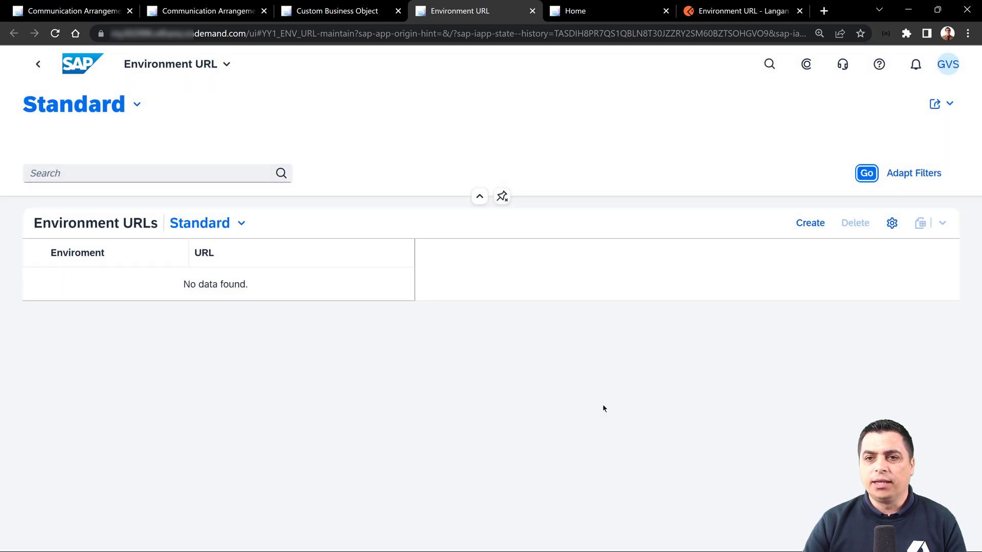
# Step: Switch to Postman, send the Environment URL GET request and copy the entity set name YY1_ENV_URL from the response body
pyautogui.click(720, 13)
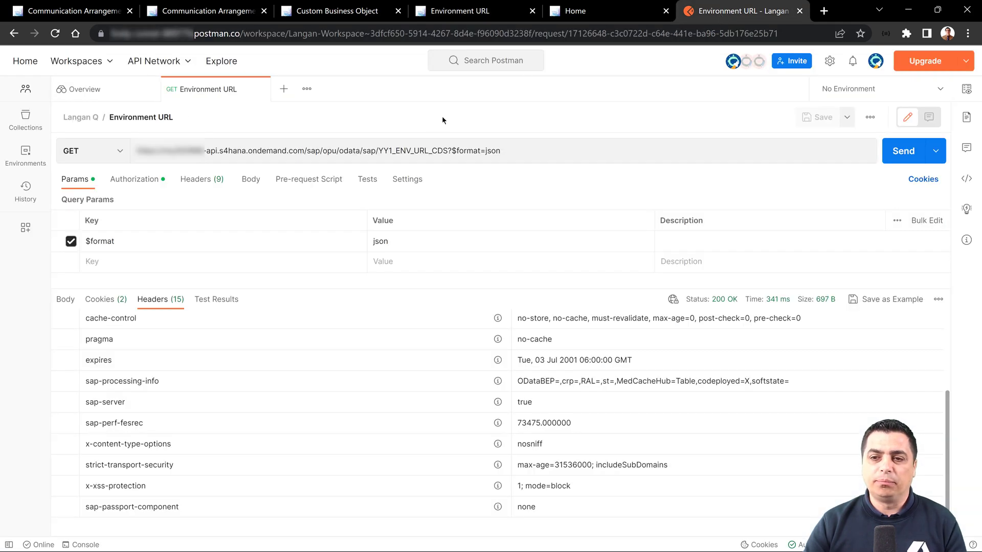
pyautogui.click(901, 161)
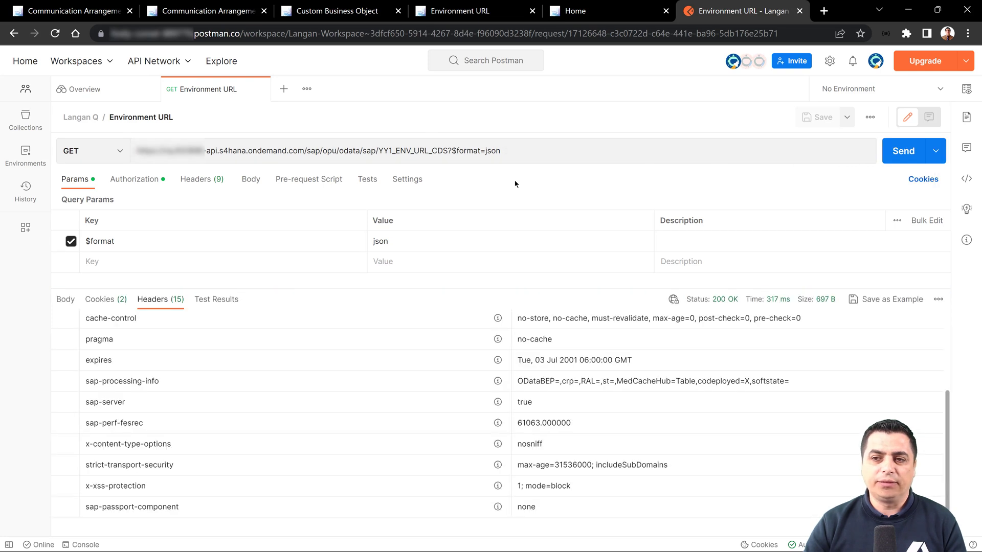
pyautogui.click(64, 300)
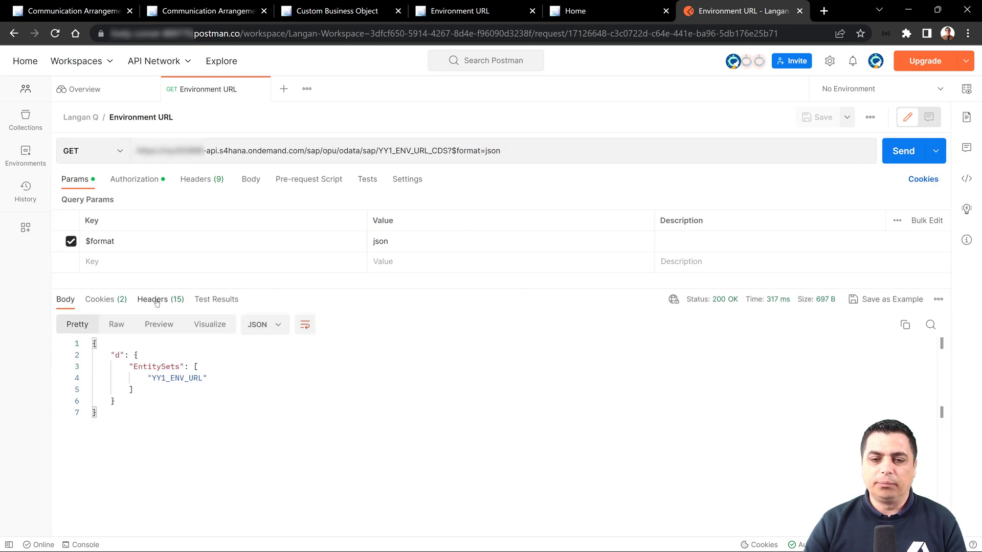
pyautogui.moveTo(202, 378); pyautogui.dragTo(152, 379)
pyautogui.hotkey('ctrl', 'c')
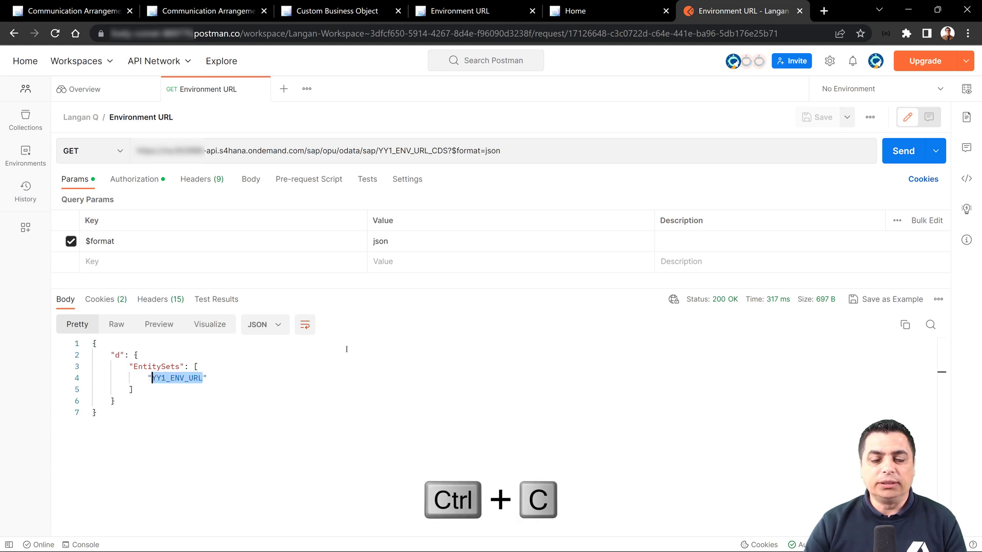
# Step: Append /YY1_ENV_URL after YY1_ENV_URL_CDS in the request URL, send the request and read the returned message
pyautogui.click(450, 151)
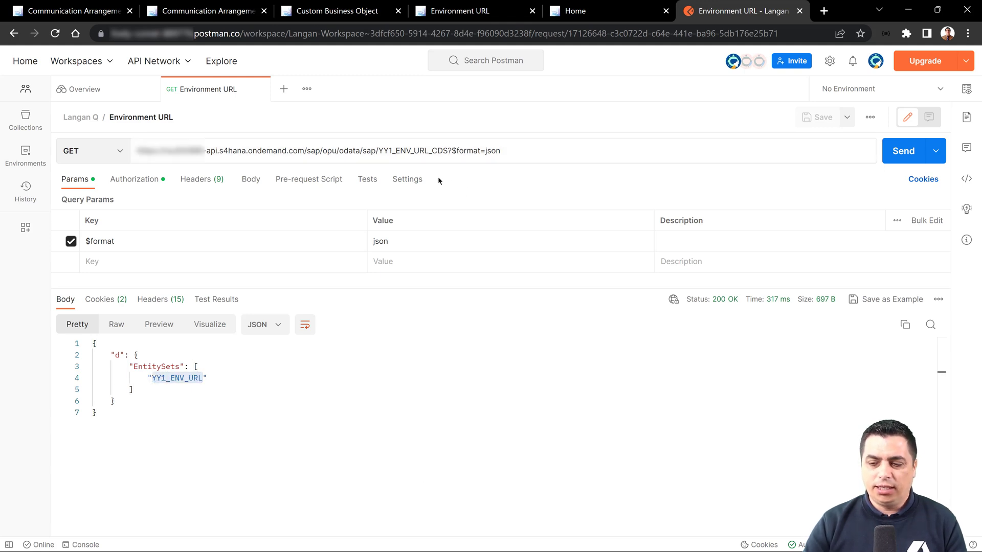
pyautogui.write('/')
pyautogui.hotkey('ctrl', 'v')
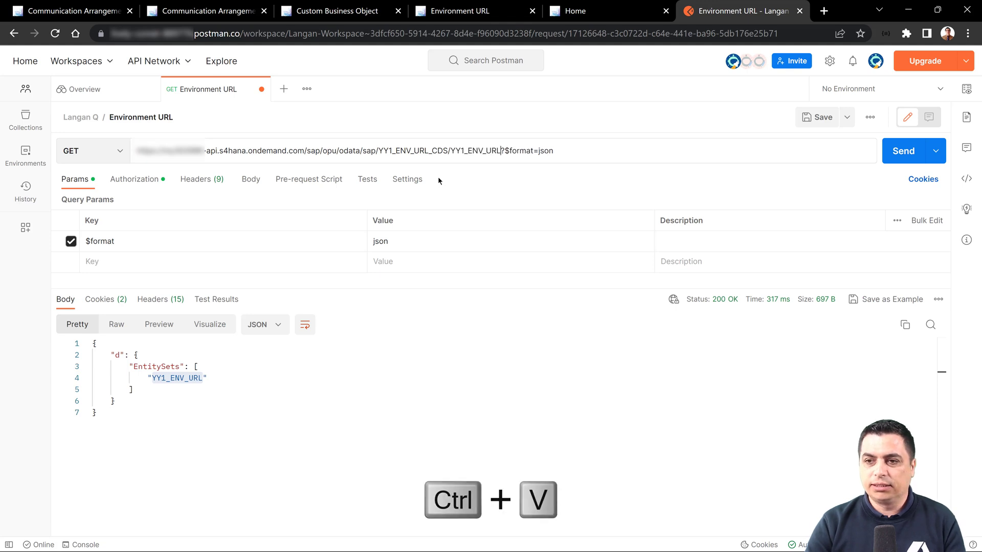
pyautogui.click(905, 151)
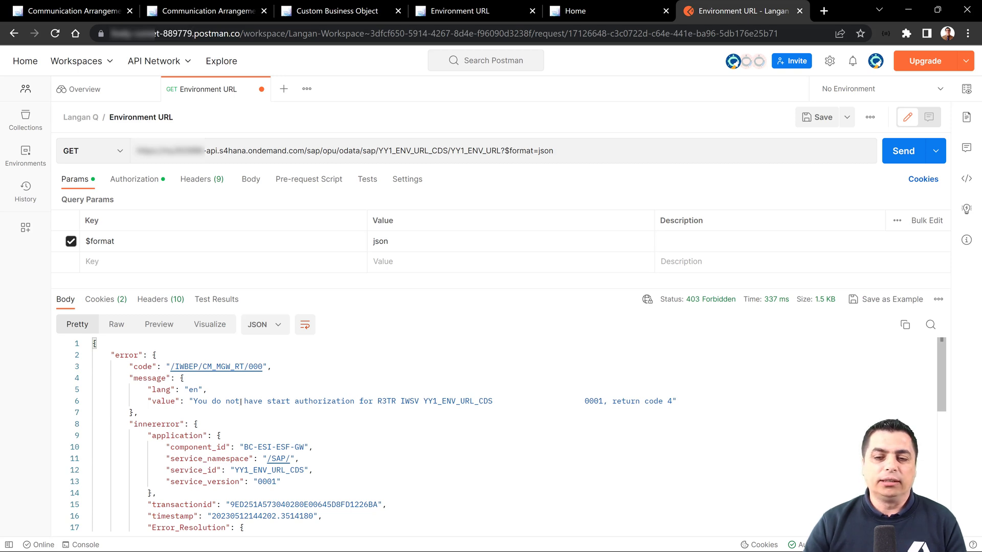
pyautogui.moveTo(241, 401); pyautogui.dragTo(359, 401)
pyautogui.click(358, 413)
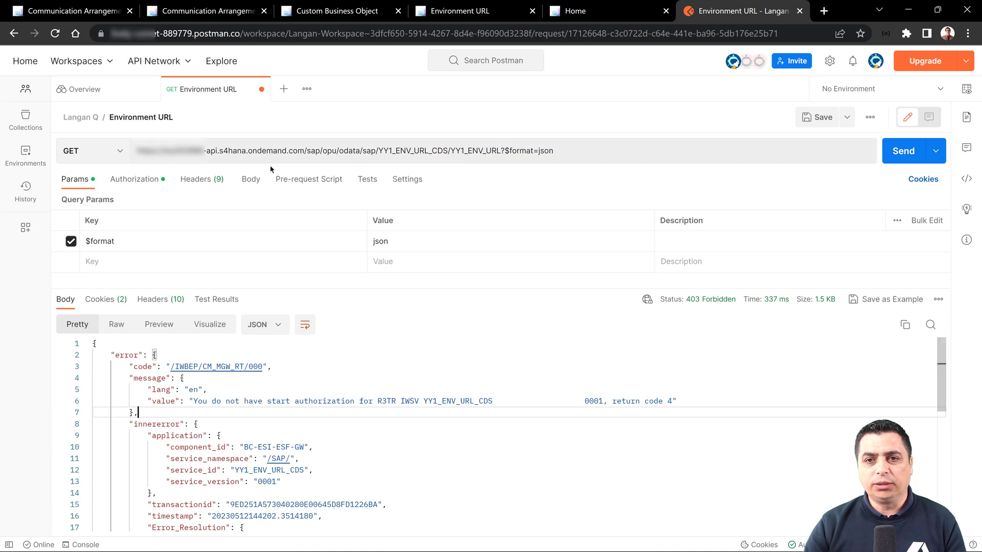
# Step: Select the inbound communication user in the YY1_CBO_UPDATE arrangement's draft and view the supported authentication methods
pyautogui.click(77, 11)
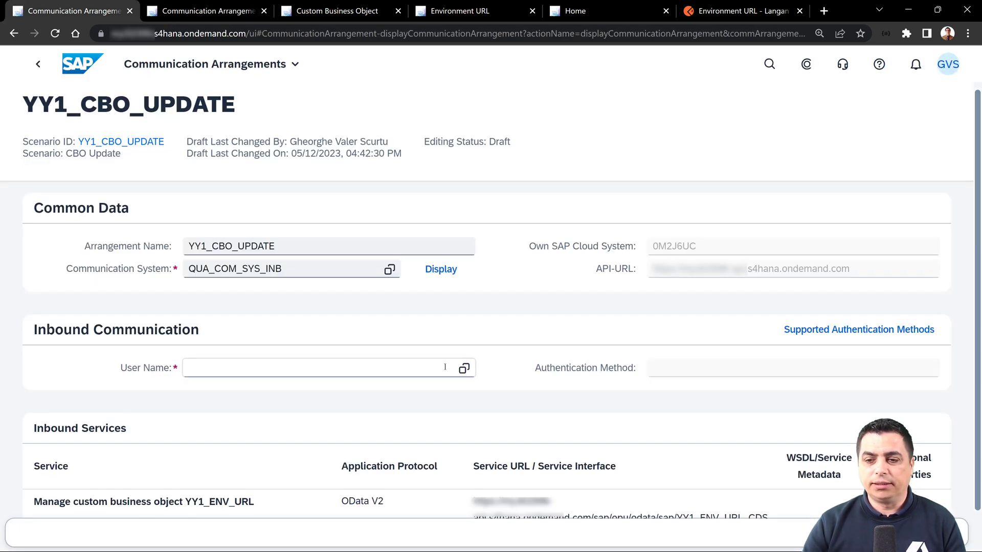
pyautogui.click(464, 369)
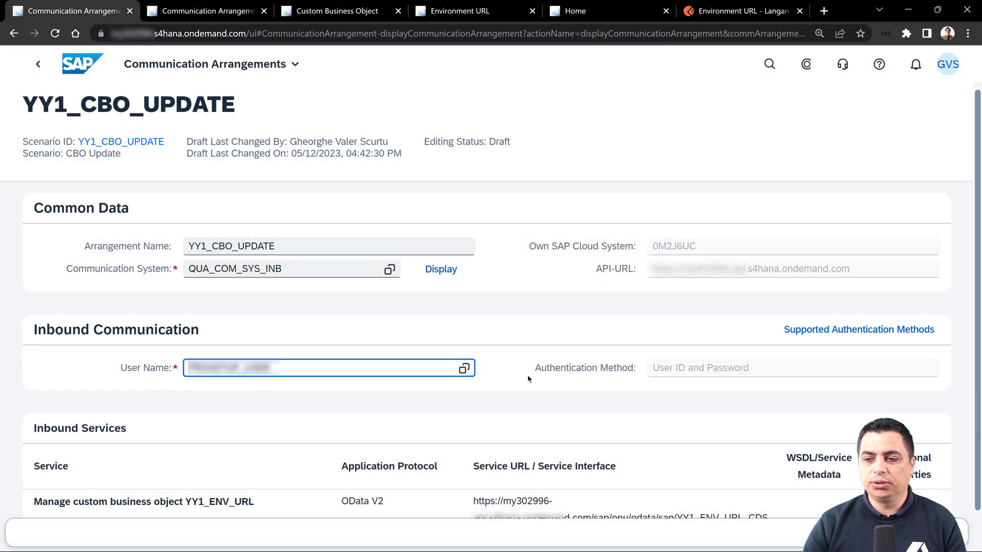
pyautogui.click(817, 331)
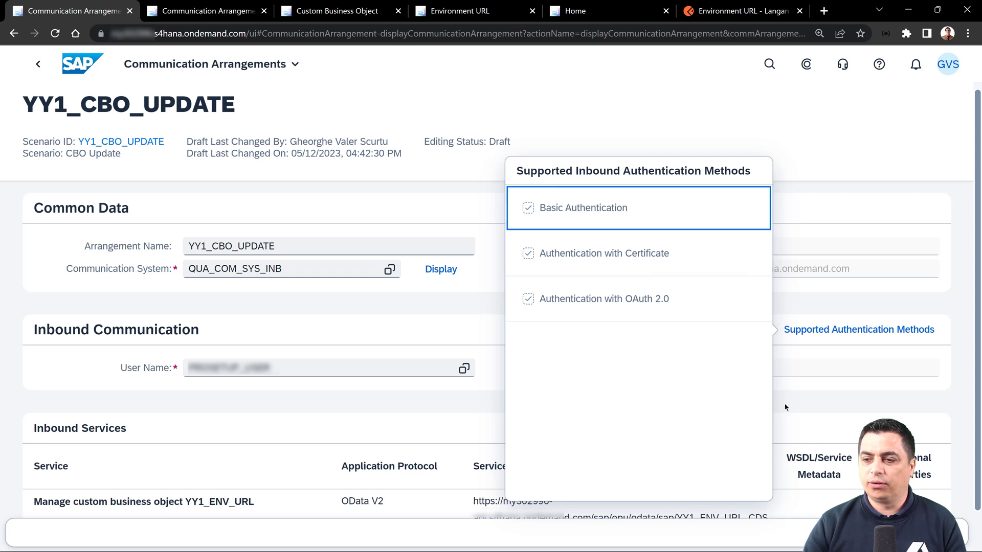
pyautogui.click(814, 402)
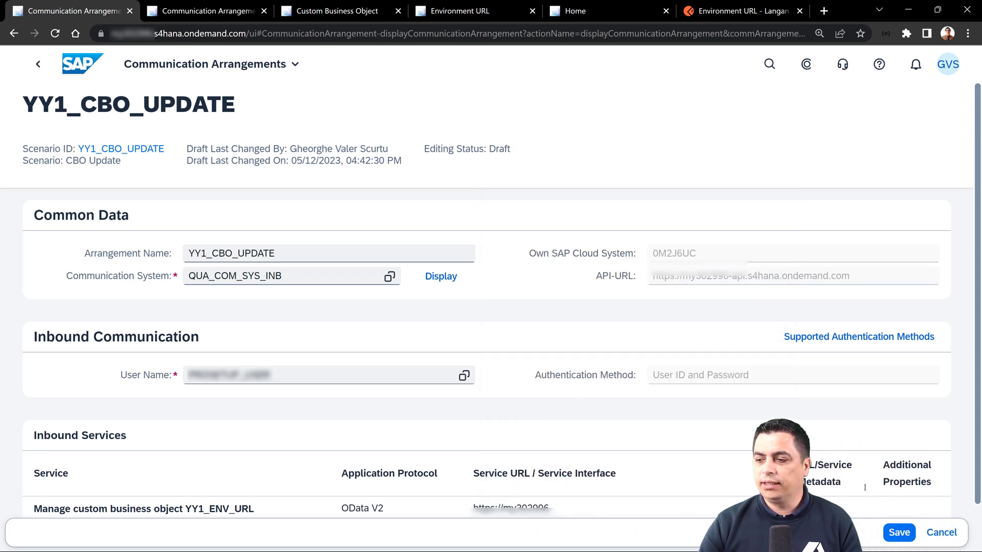
# Step: Save the YY1_CBO_UPDATE communication arrangement, and republish the Environment URL custom business object from its draft
pyautogui.click(899, 533)
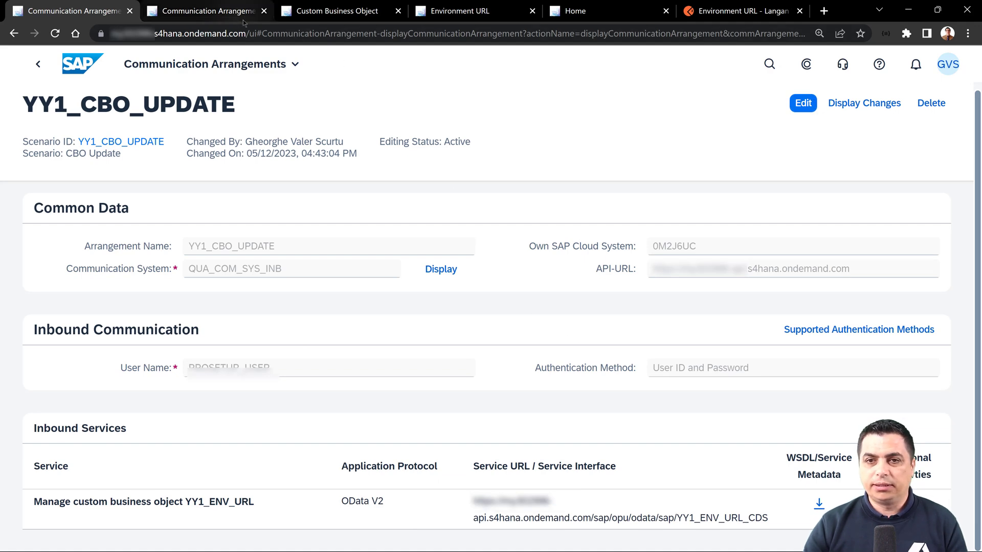
pyautogui.click(327, 11)
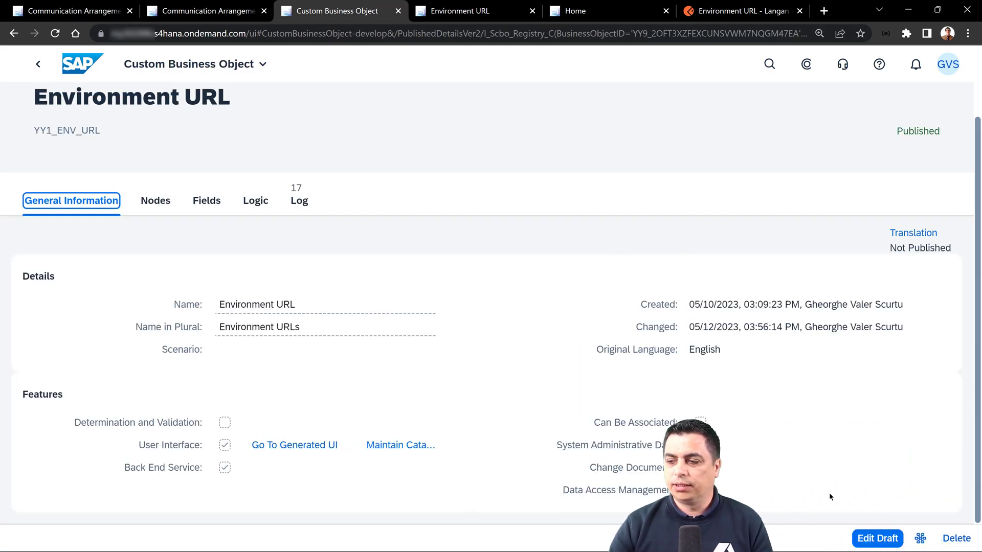
pyautogui.click(878, 538)
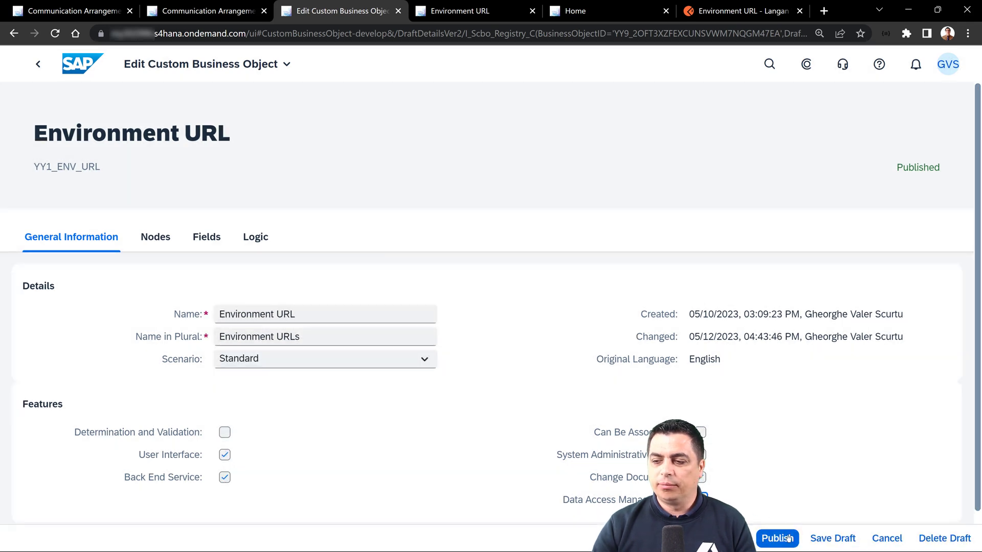
pyautogui.click(790, 539)
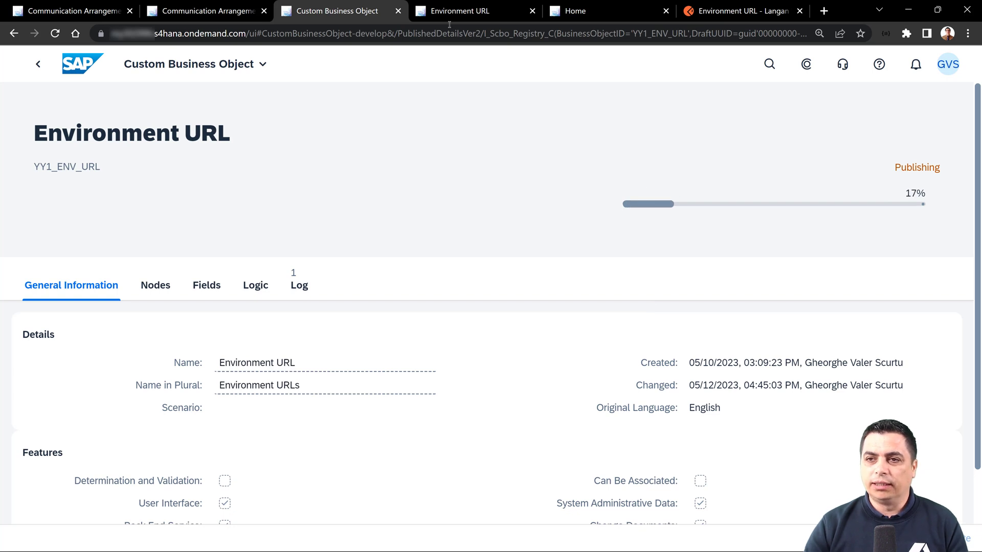
# Step: Open communication system QUA_COM_SYS_INB from the arrangement and review its inbound users and assigned arrangements, including YY1_CBO_UPDATE
pyautogui.click(206, 10)
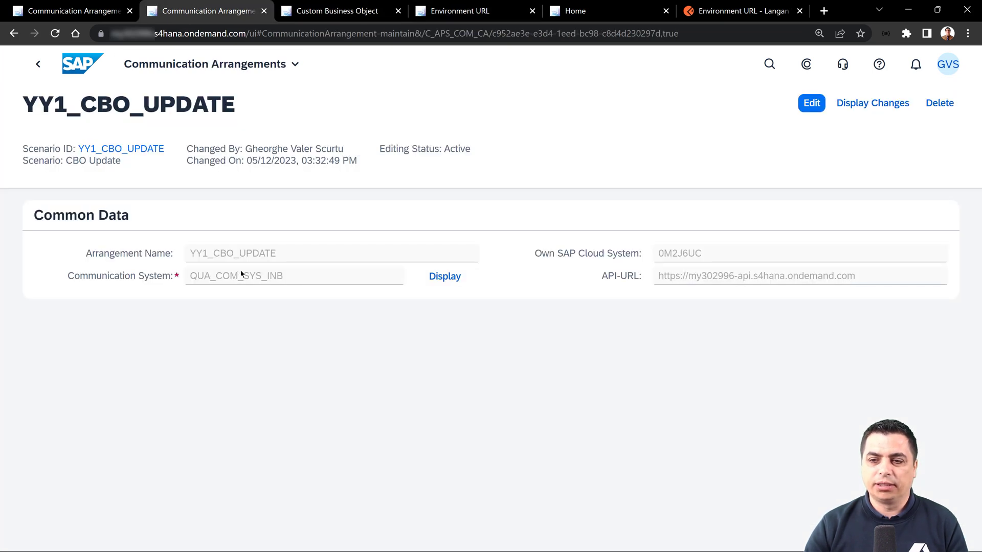
pyautogui.click(445, 276)
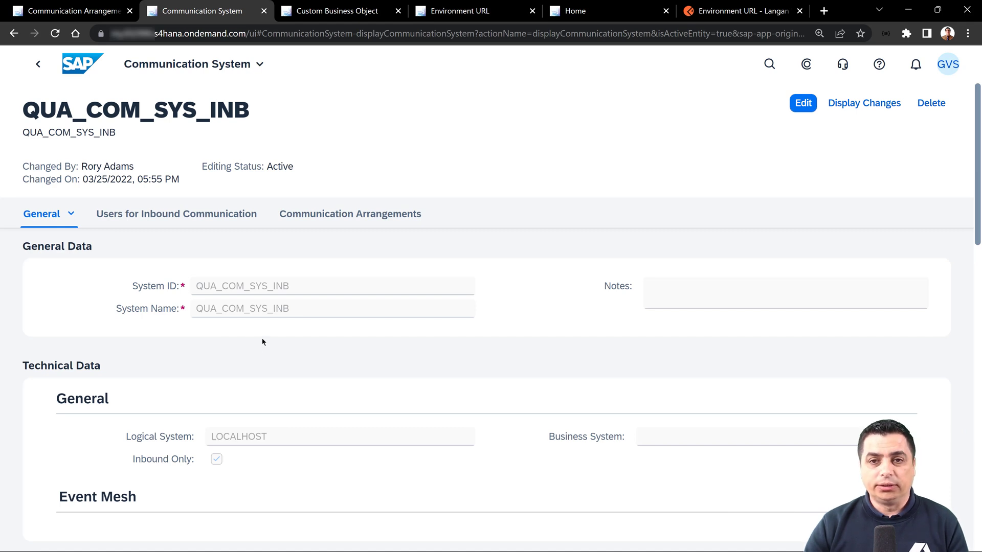
pyautogui.scroll(-5, 261, 342)
pyautogui.scroll(-10, 262, 342)
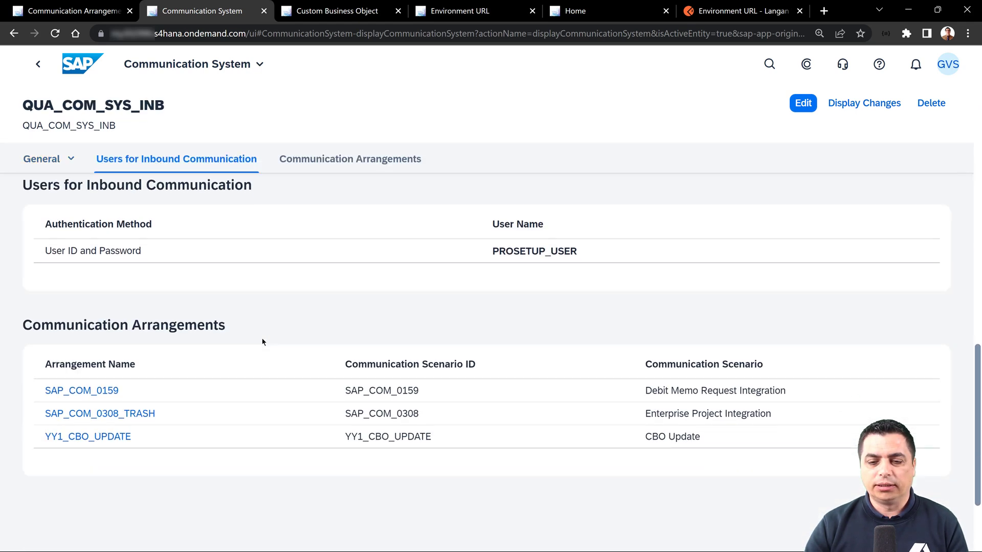
pyautogui.moveTo(143, 361); pyautogui.dragTo(47, 355)
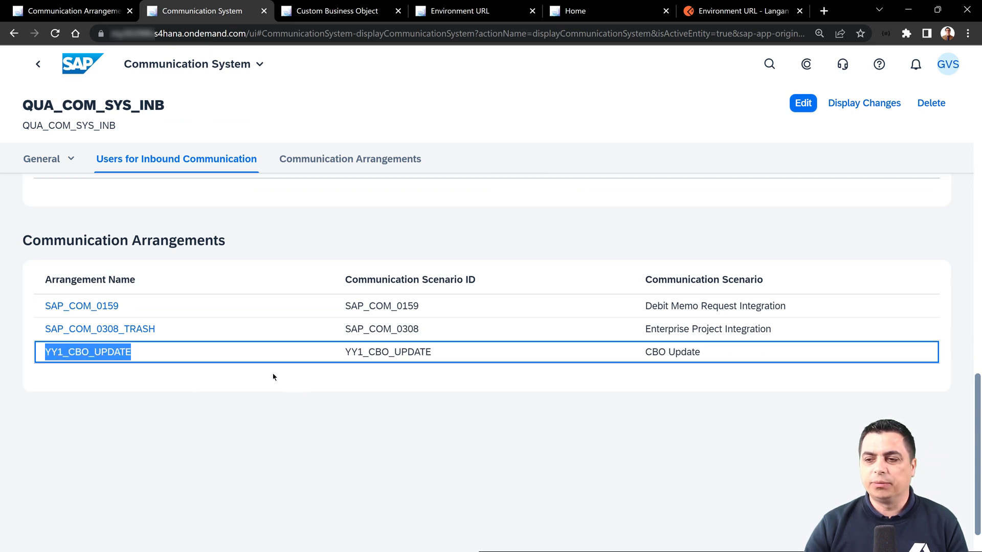
pyautogui.scroll(5, 255, 332)
# Step: Check the business object's publishing progress, try to load the Environment URLs list again and close the error details
pyautogui.click(374, 7)
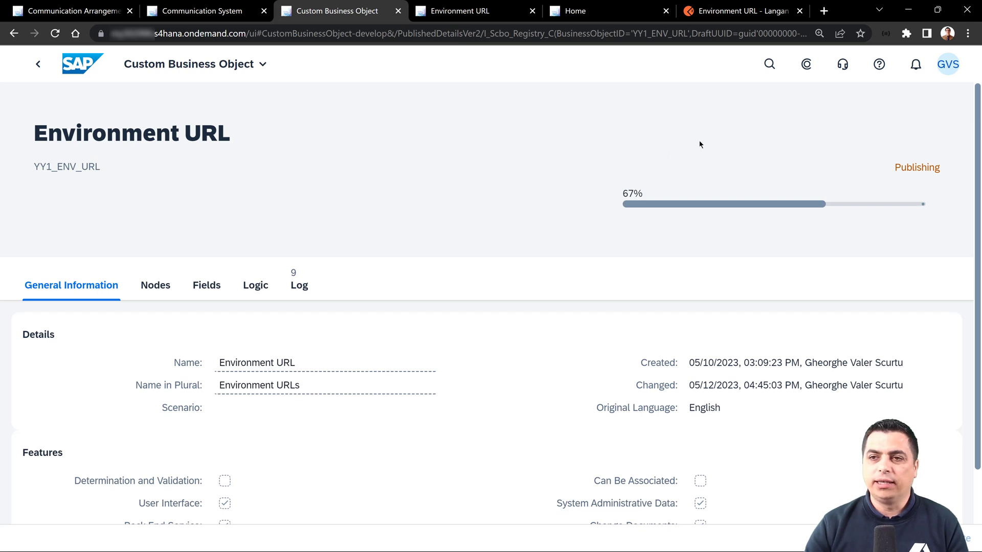
pyautogui.click(460, 10)
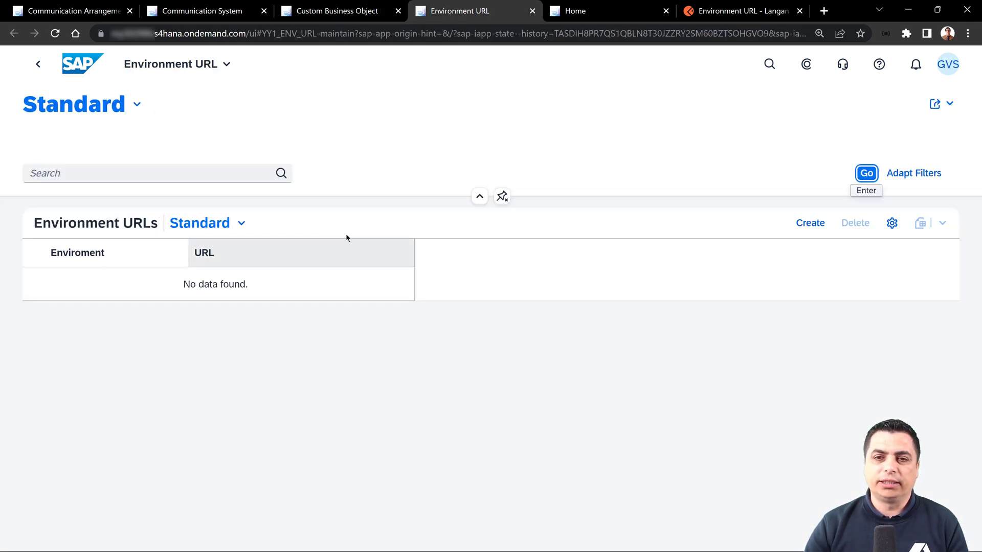
pyautogui.click(861, 175)
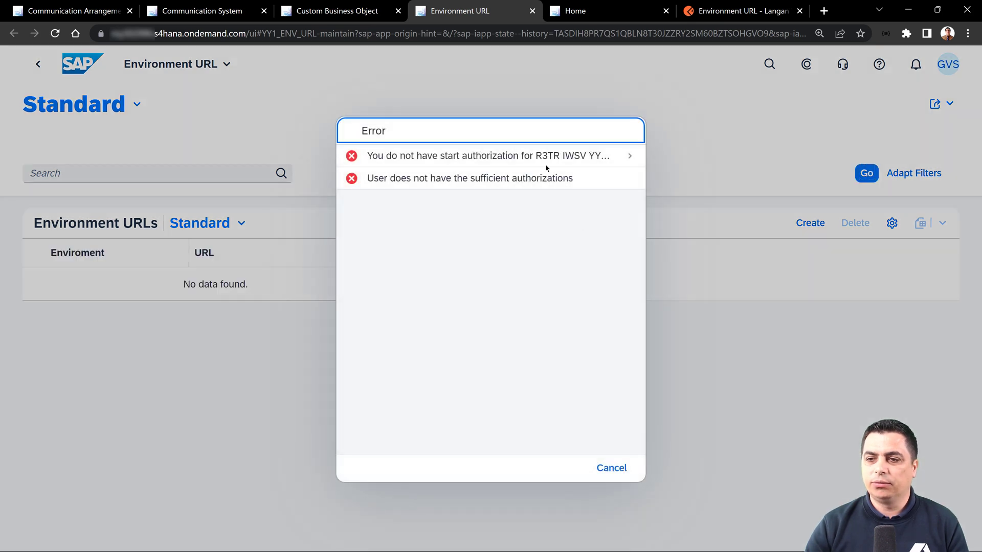
pyautogui.click(546, 164)
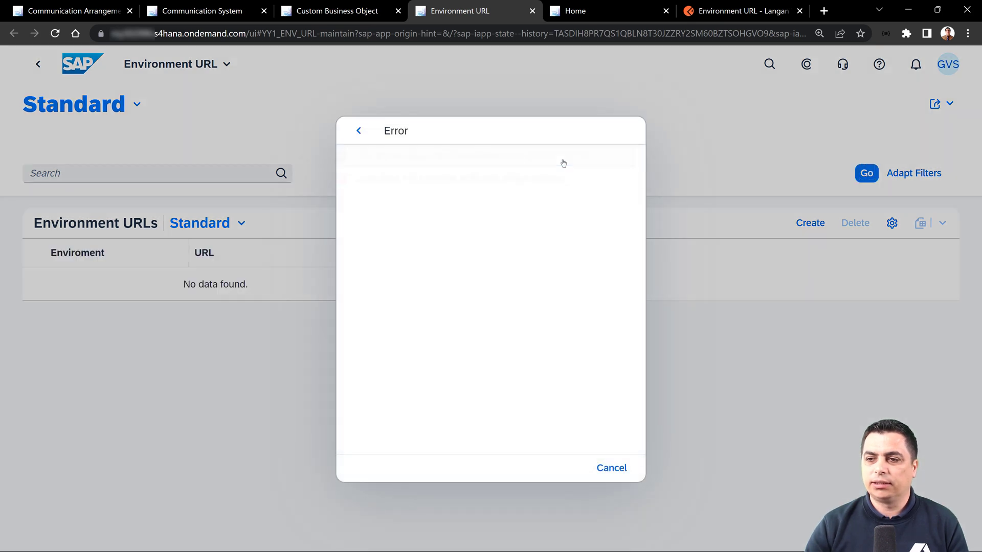
pyautogui.click(358, 131)
pyautogui.click(611, 468)
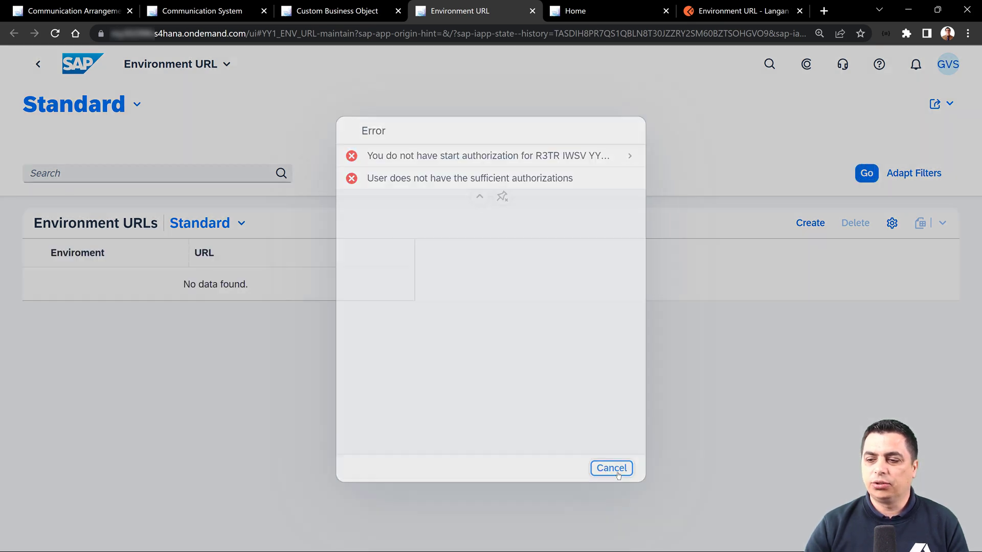
# Step: Switch to Postman, resend the Environment URL GET request and show the response body
pyautogui.click(727, 15)
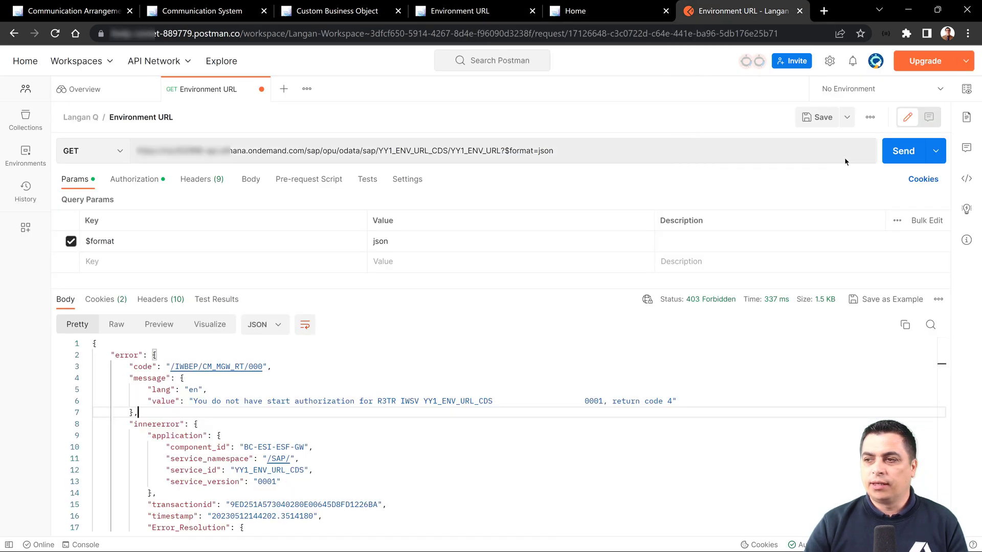
pyautogui.click(901, 160)
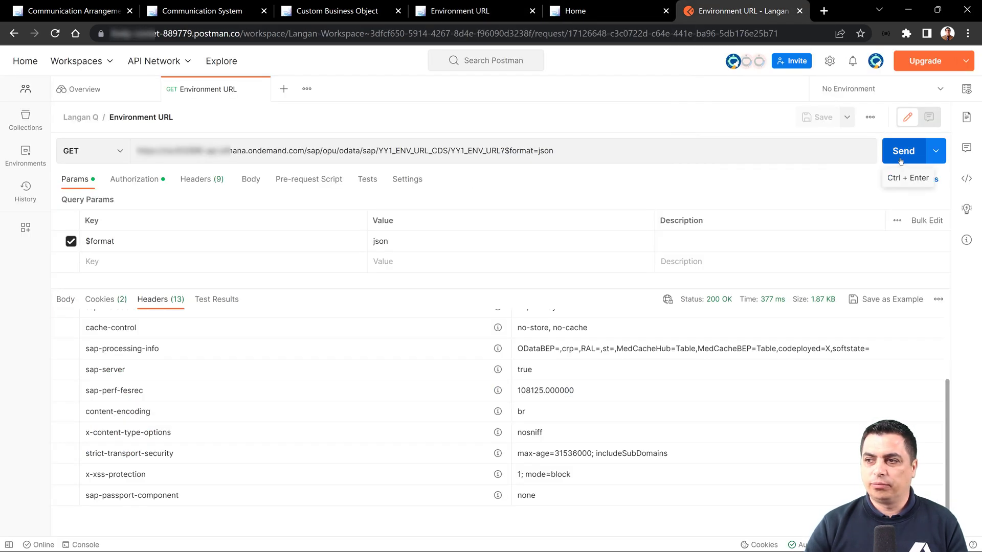
pyautogui.click(901, 159)
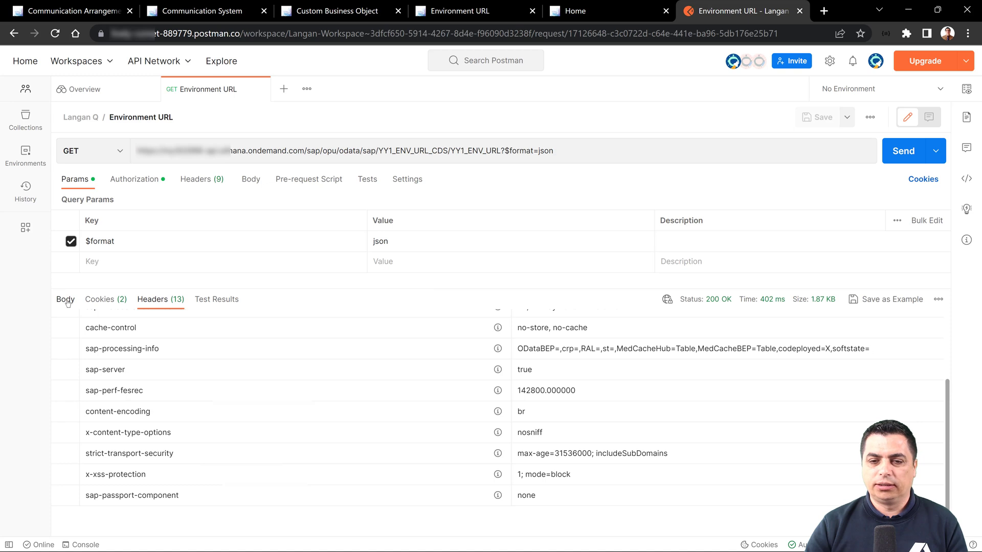
pyautogui.click(65, 300)
# Step: Examine the env and url fields and the SAP lifecycle and administrative fields in the JSON response
pyautogui.scroll(-3, 221, 397)
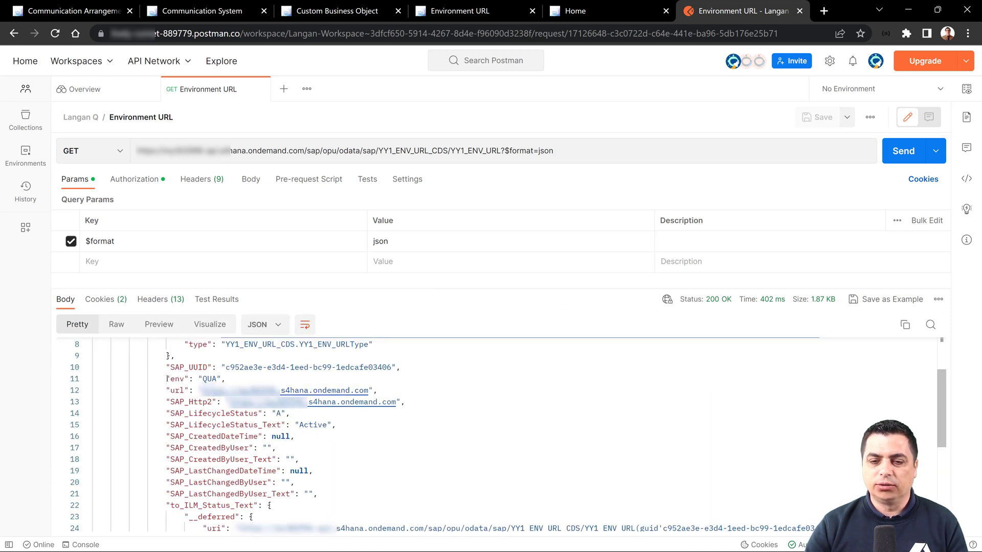
pyautogui.moveTo(167, 379); pyautogui.dragTo(379, 390)
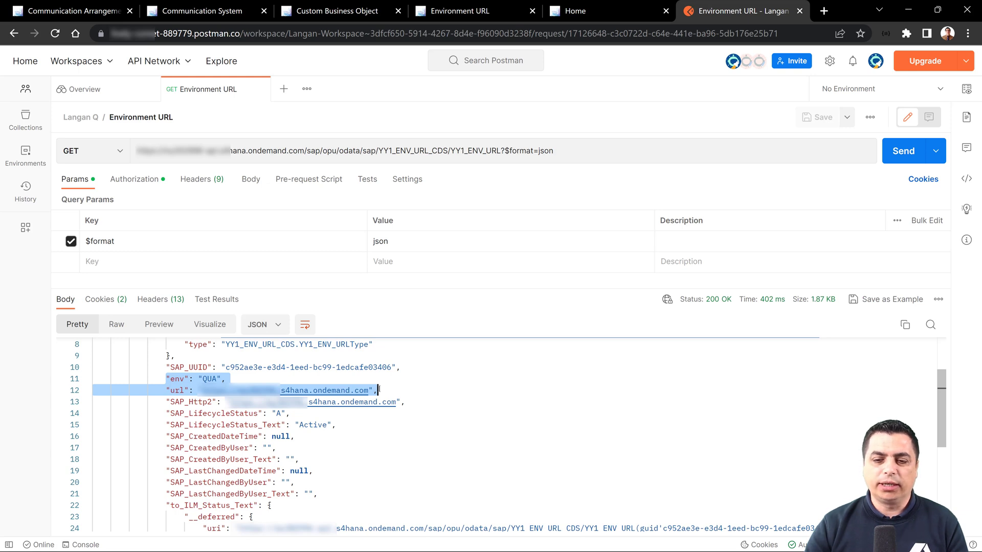
pyautogui.moveTo(166, 413); pyautogui.dragTo(322, 504)
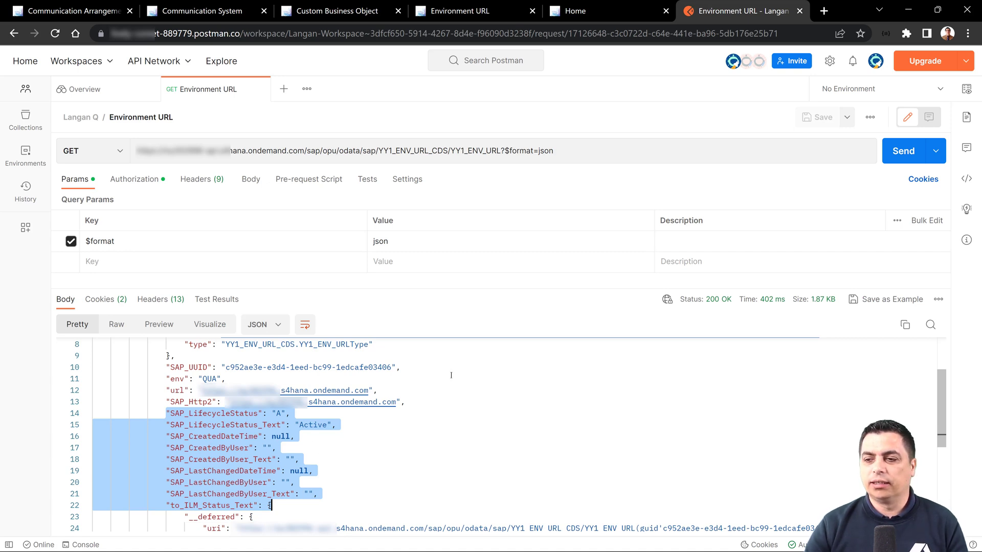
pyautogui.scroll(3, 451, 375)
# Step: Review the Environment URL business object's publishing status and features, and return to the YY1_CBO_UPDATE arrangement
pyautogui.click(361, 11)
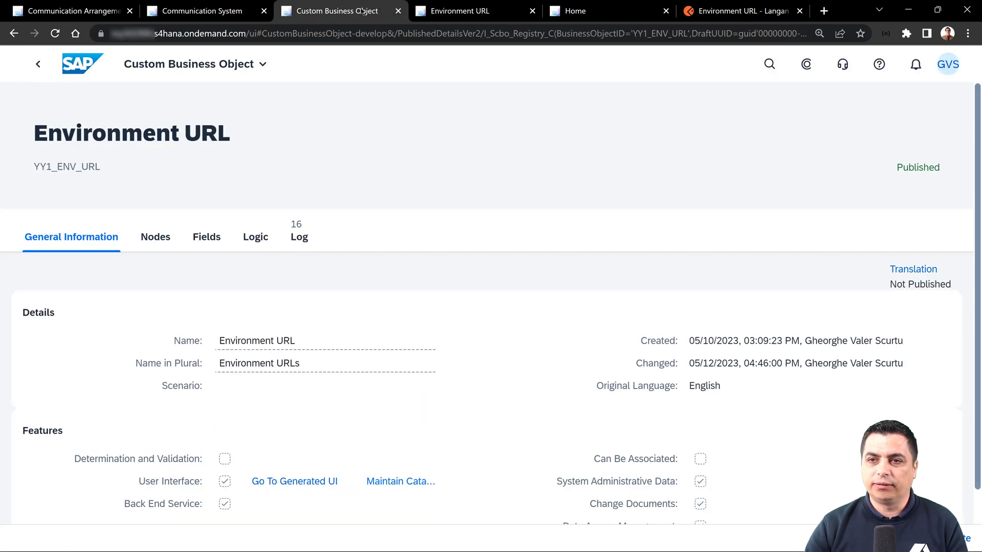
pyautogui.scroll(-1, 677, 444)
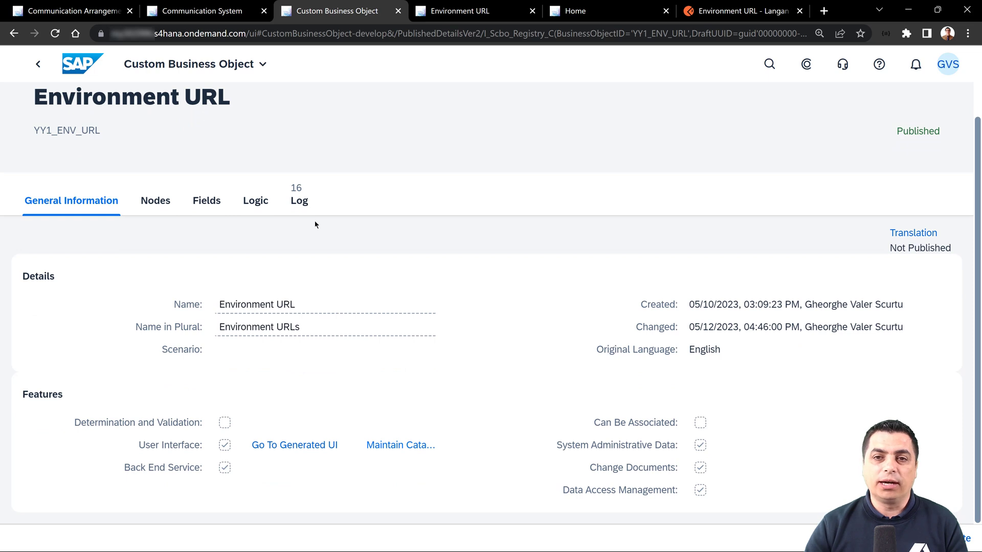
pyautogui.click(101, 17)
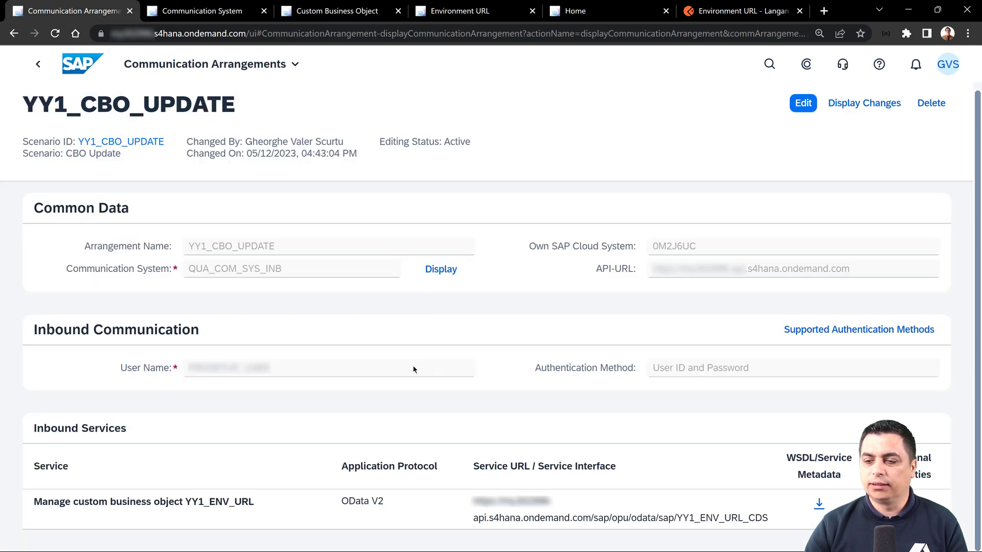